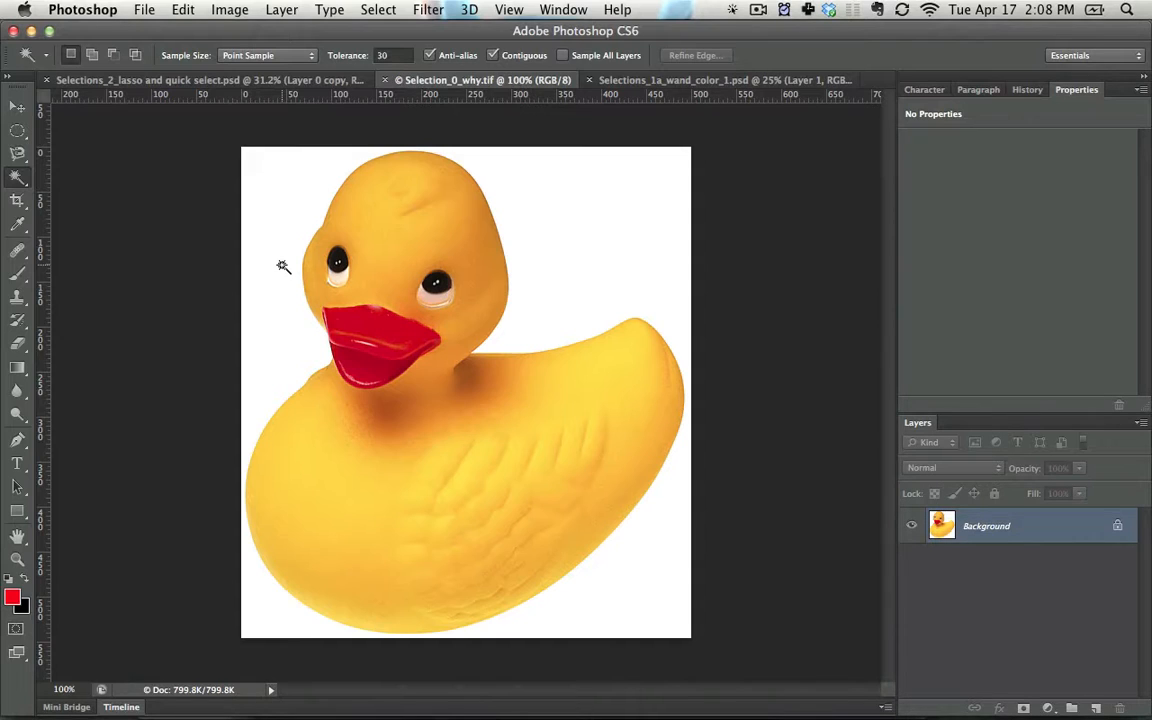
- Select the white background around the duck, and delete it after converting the Background to a regular layer
click(551, 255)
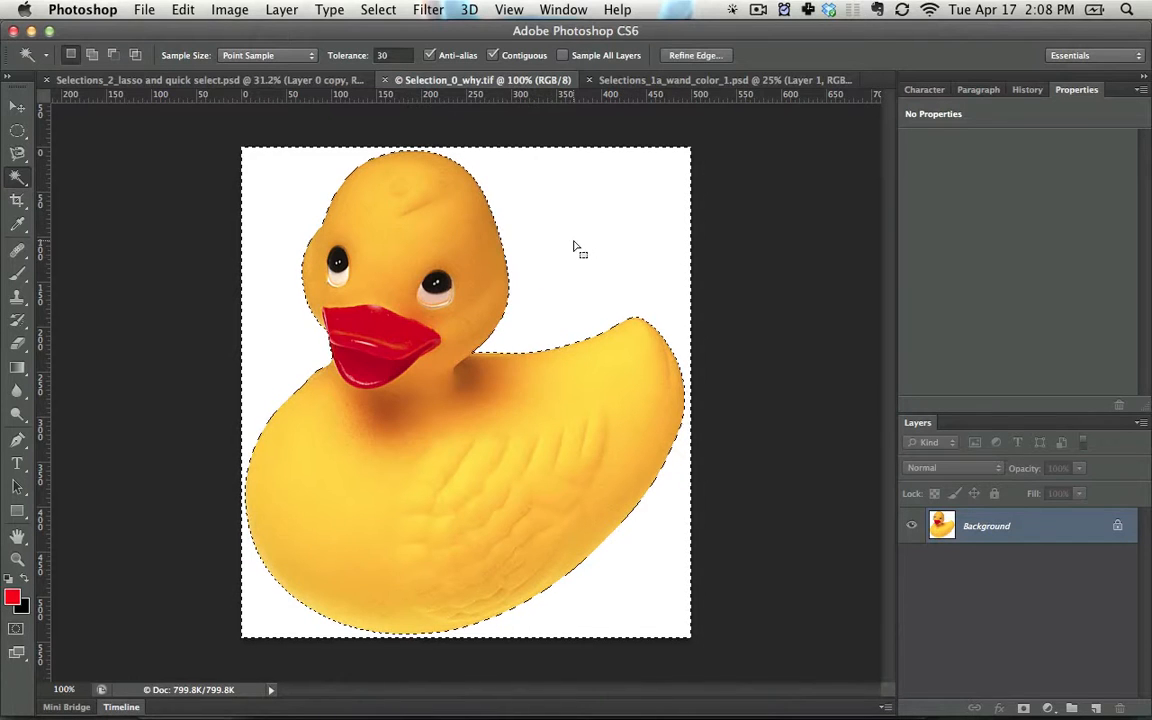
double_click(1087, 540)
key(Return)
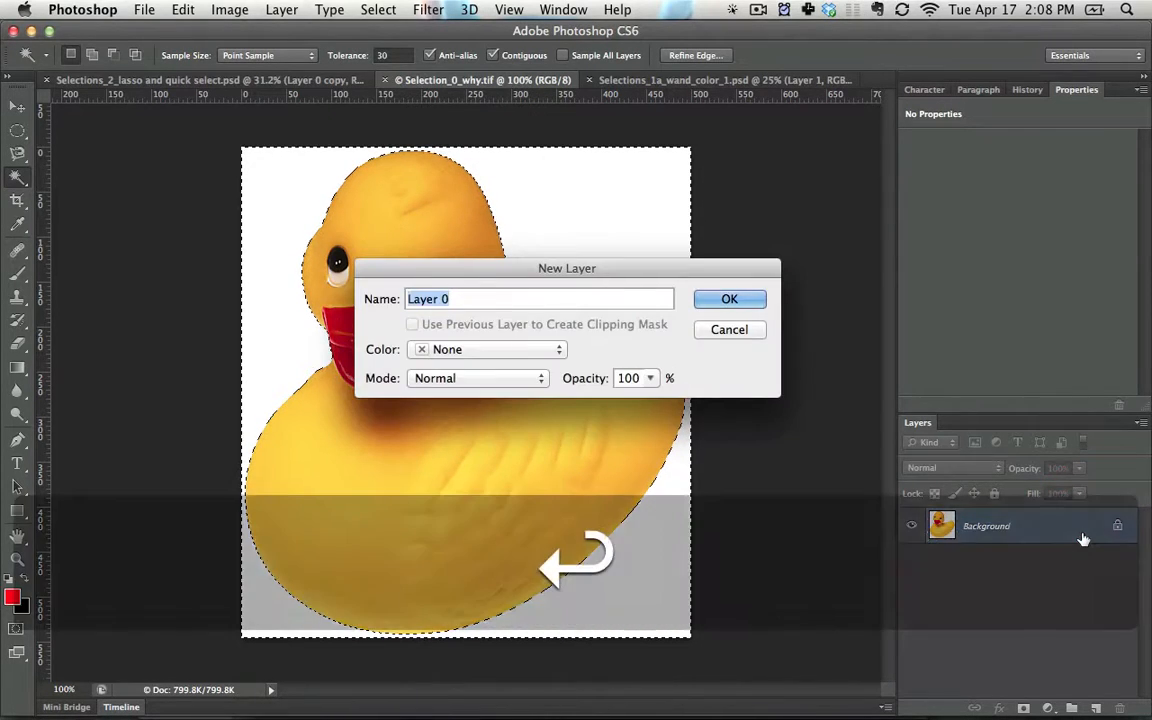
key(BackSpace)
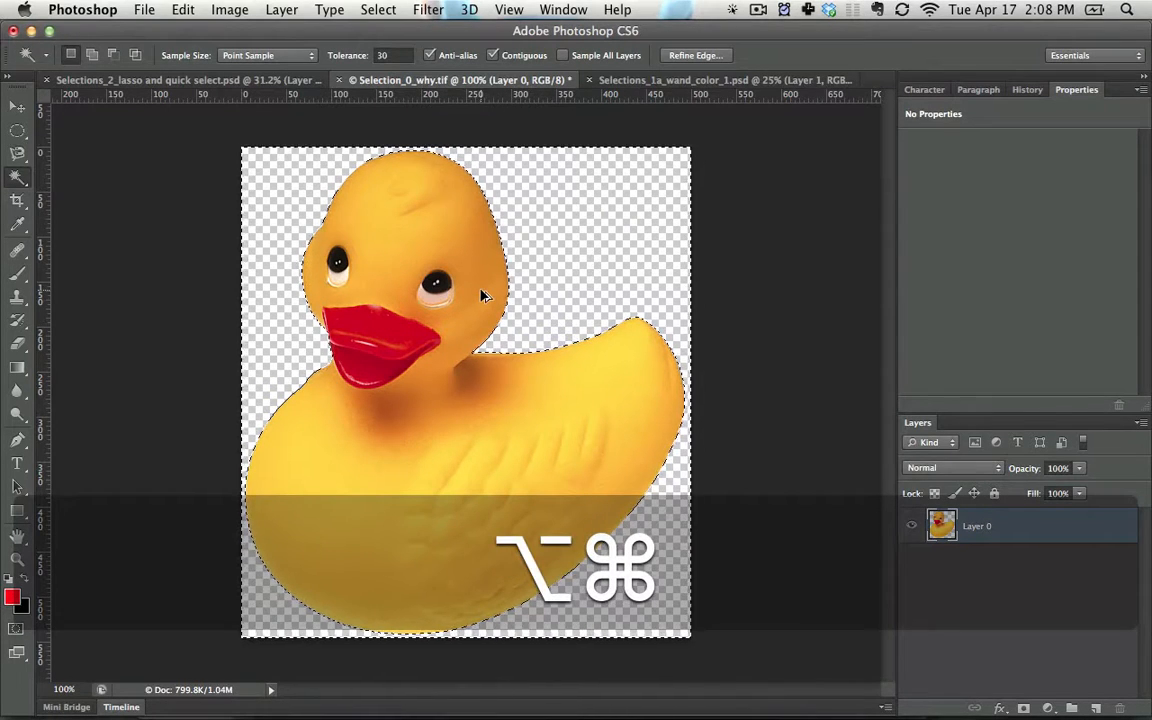
- Undo the deletion and layer conversion, and fill the selected white area using Content-Aware
key(alt+super+z)
key(alt+super+z)
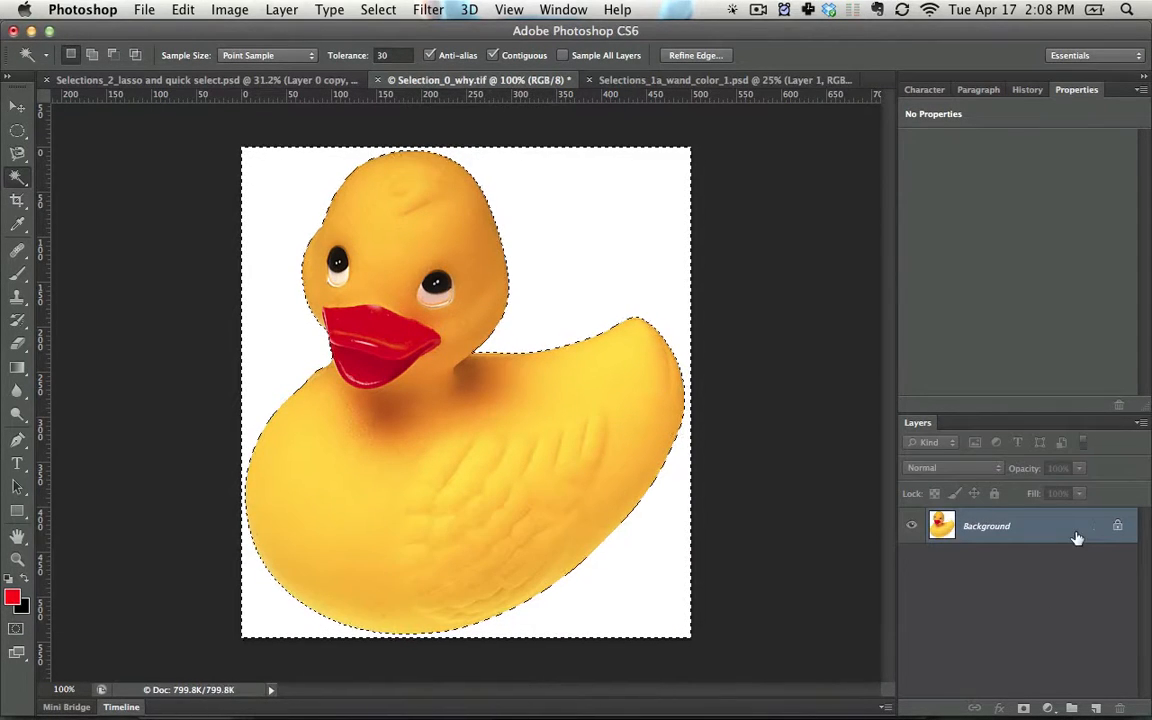
double_click(1053, 527)
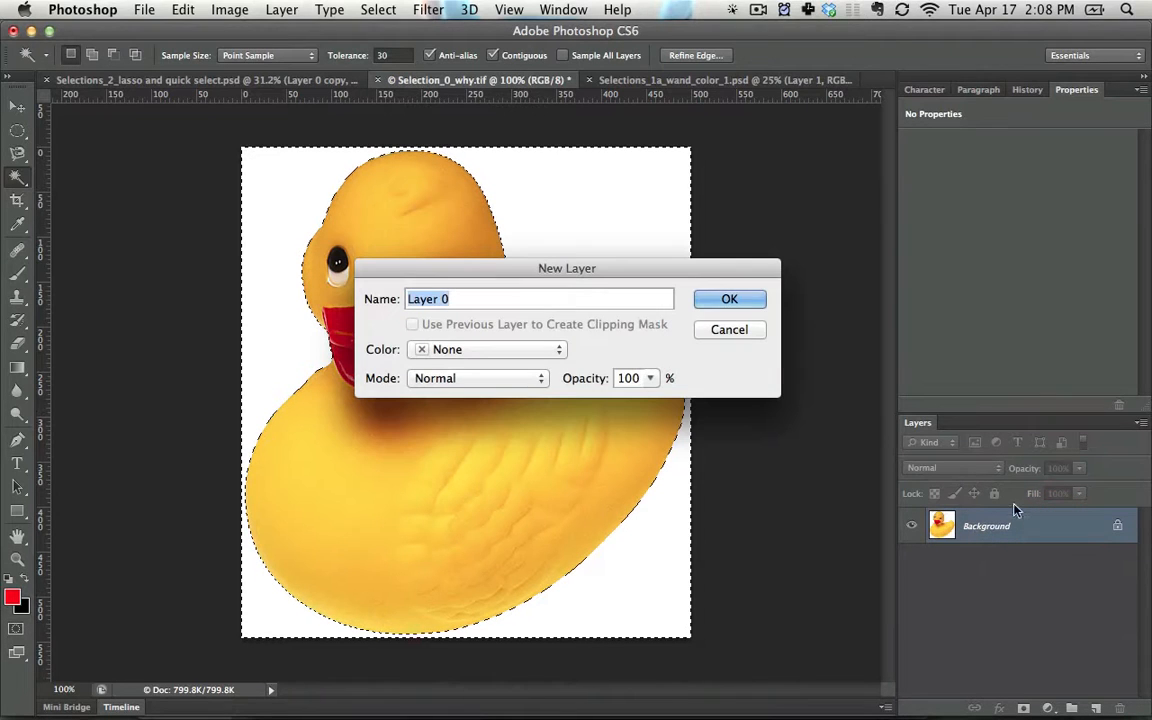
key(BackSpace)
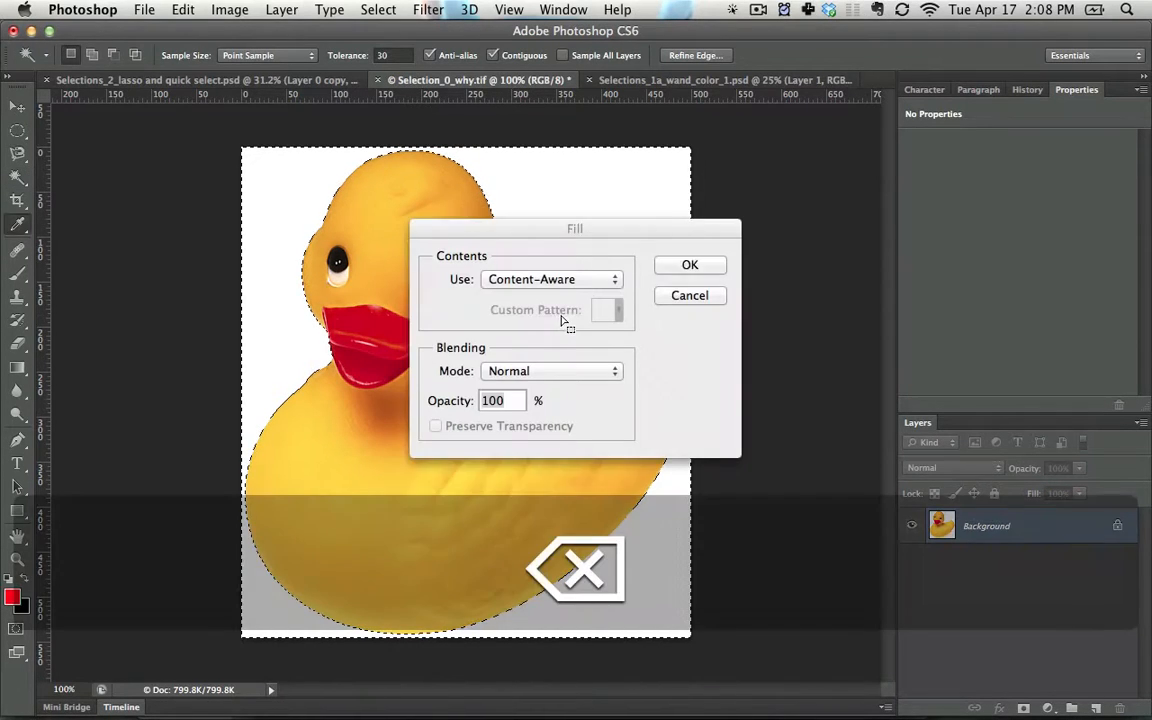
key(Return)
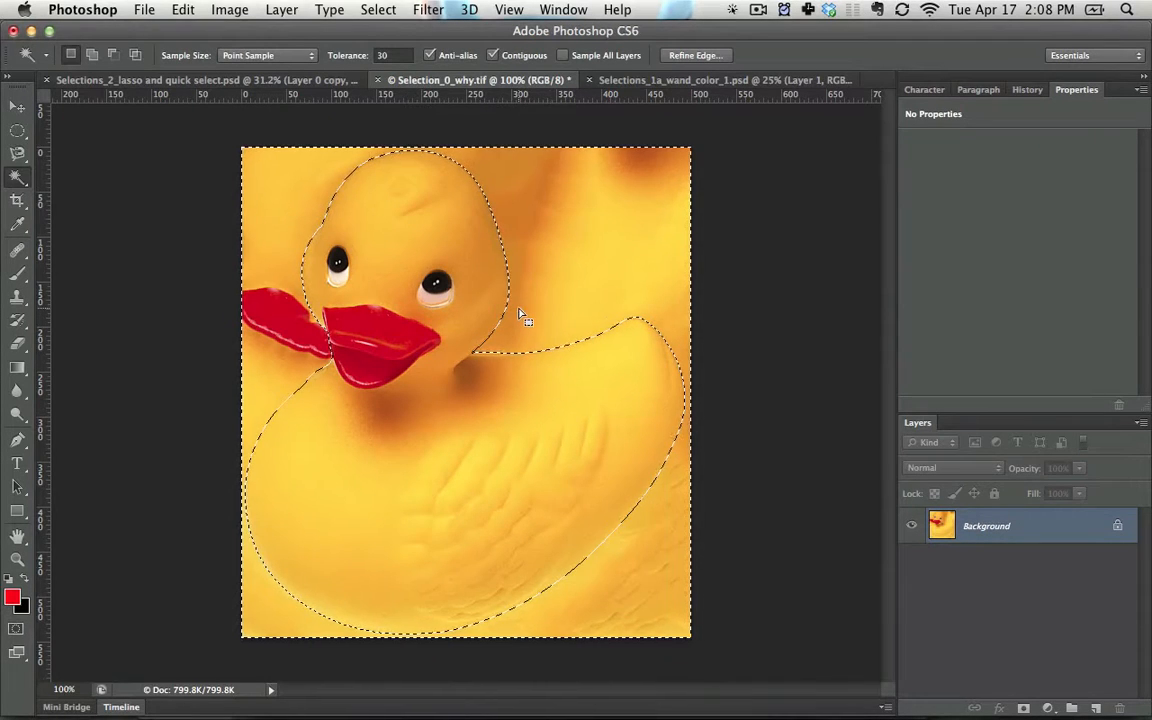
- Deselect to view the filled image, and undo both the deselection and the Content-Aware fill
key(super+d)
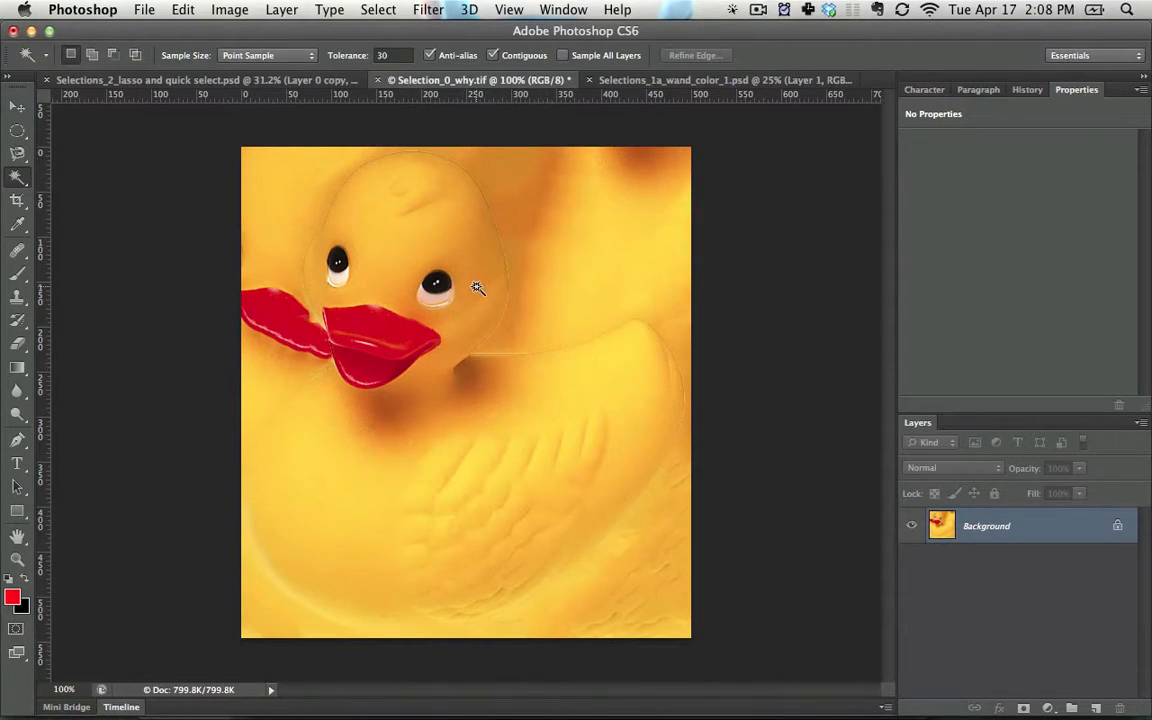
key(alt+super+z)
key(alt+super+z)
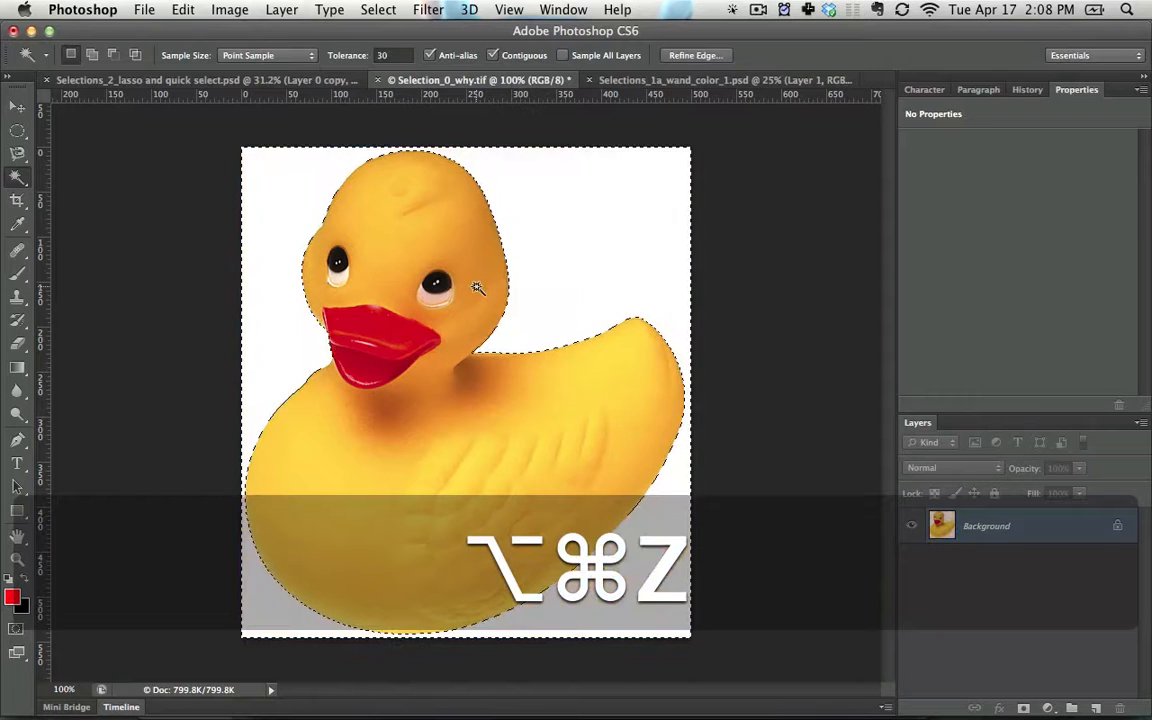
- Convert the Background to a regular layer, and delete the selected white area before deselecting
double_click(1054, 548)
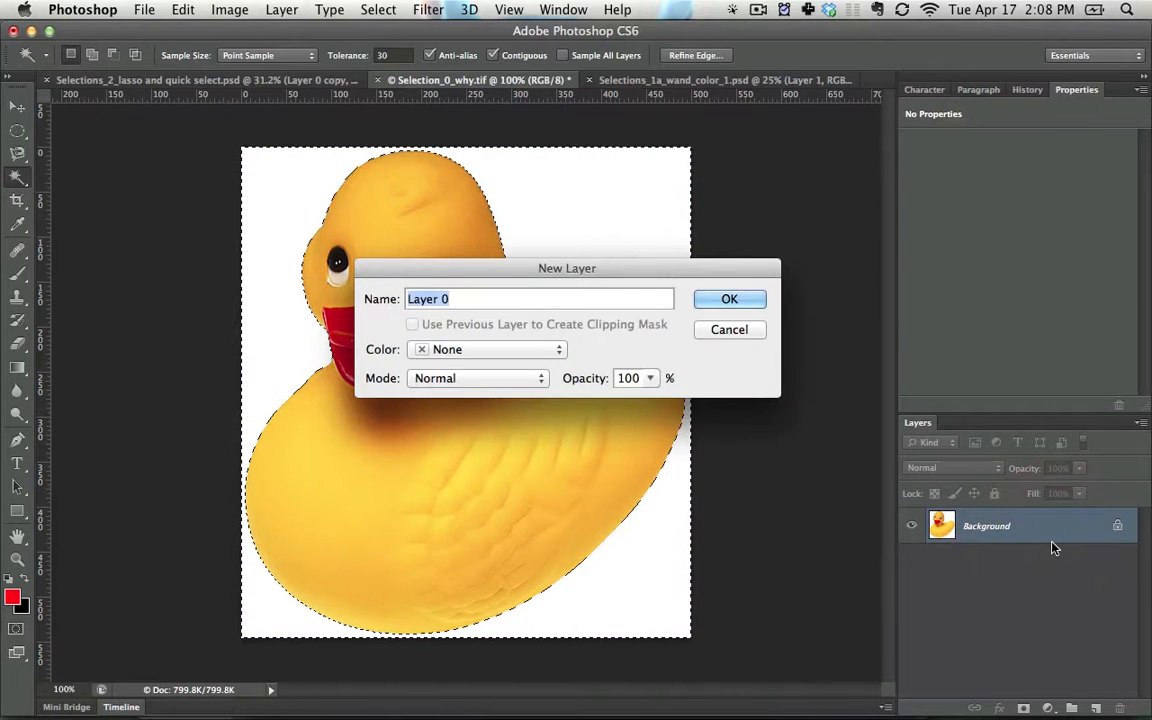
key(Return)
key(BackSpace)
key(super+d)
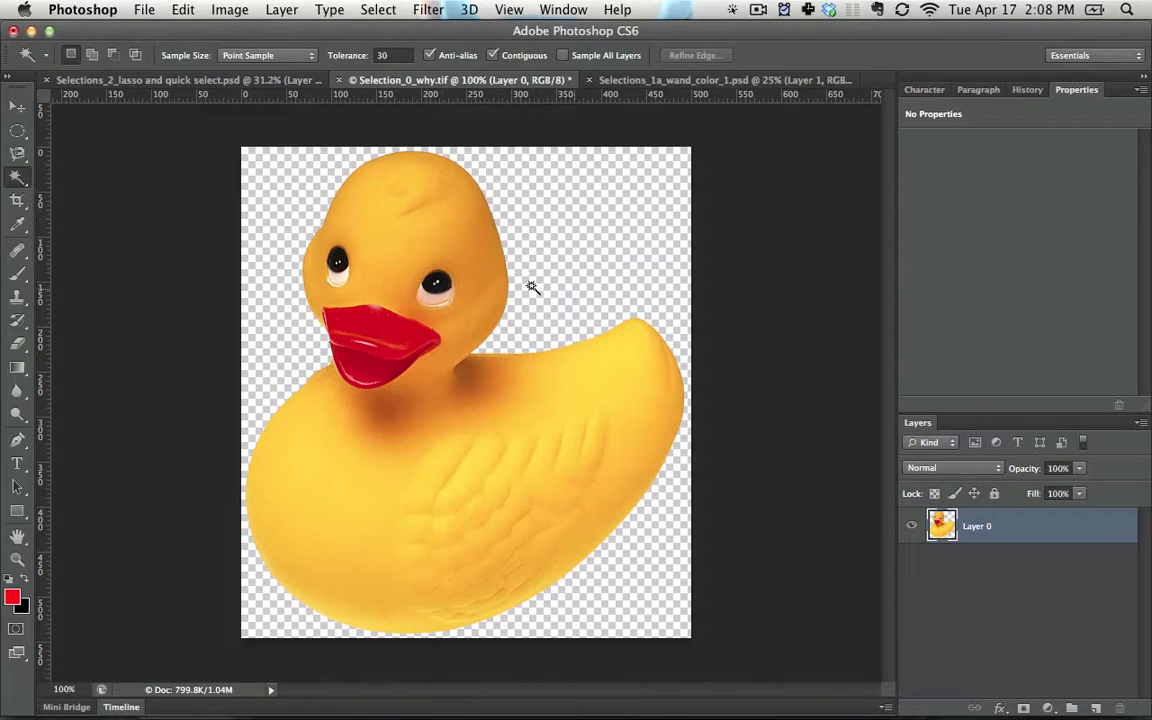
- Undo the deletion of the white background and clear the selection
key(alt+super+z)
key(alt+super+z)
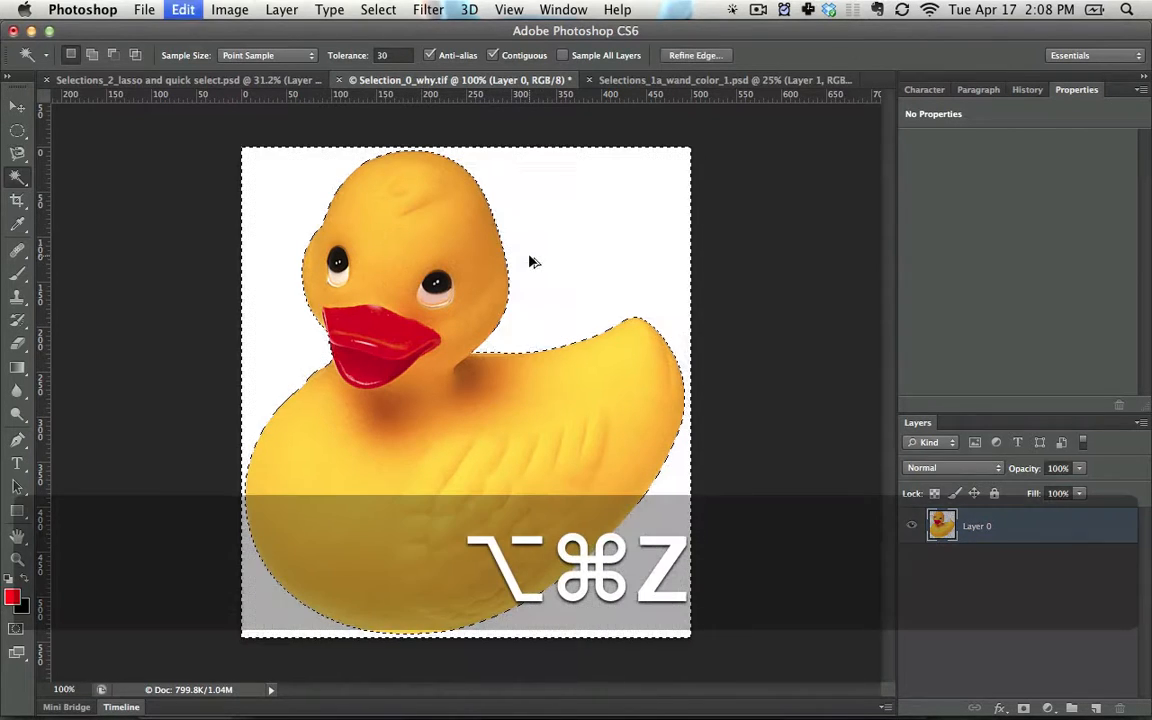
click(560, 305)
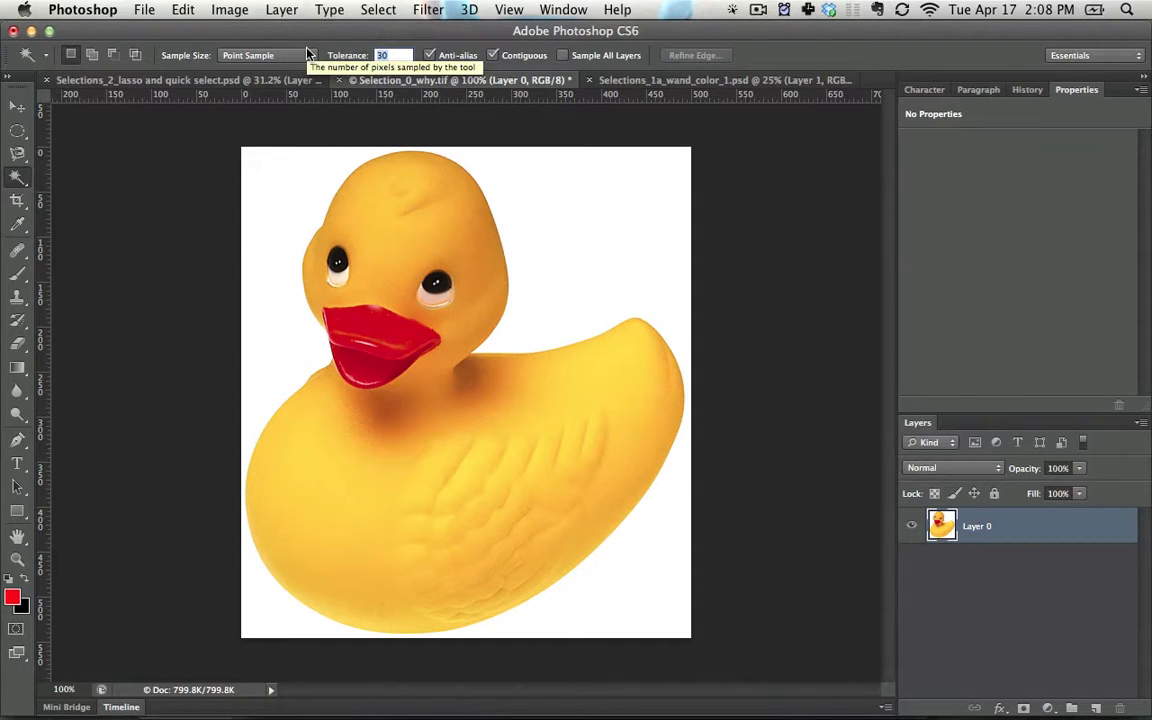
- Set the Magic Wand tolerance to 45 and sample the duck's neck and body as separate selections
text(45)
click(490, 395)
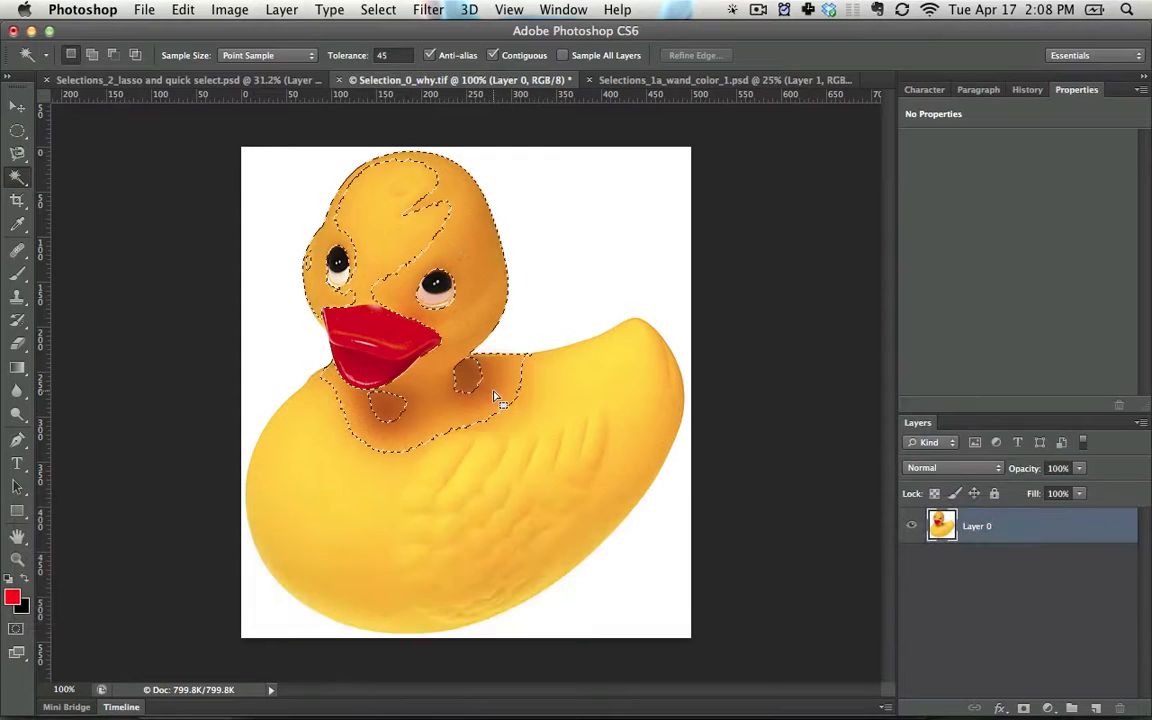
click(612, 446)
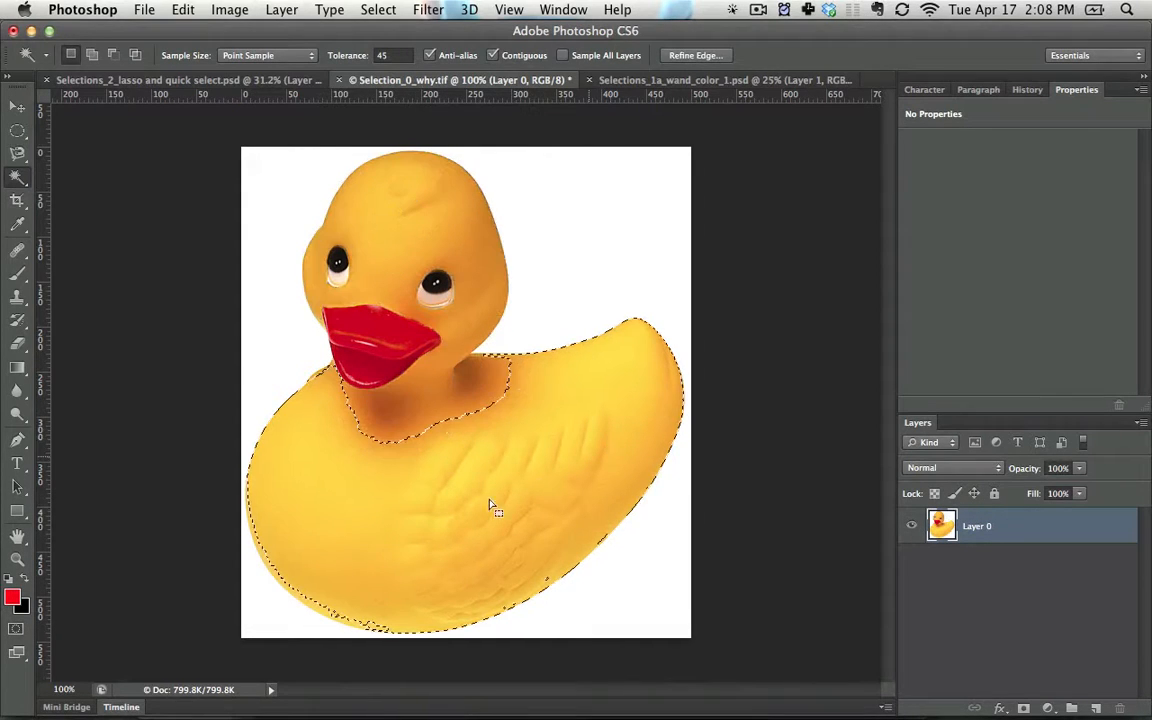
- Select the duck's neck and head with the Magic Wand, adding the body, beak and remaining unselected patches
click(410, 382)
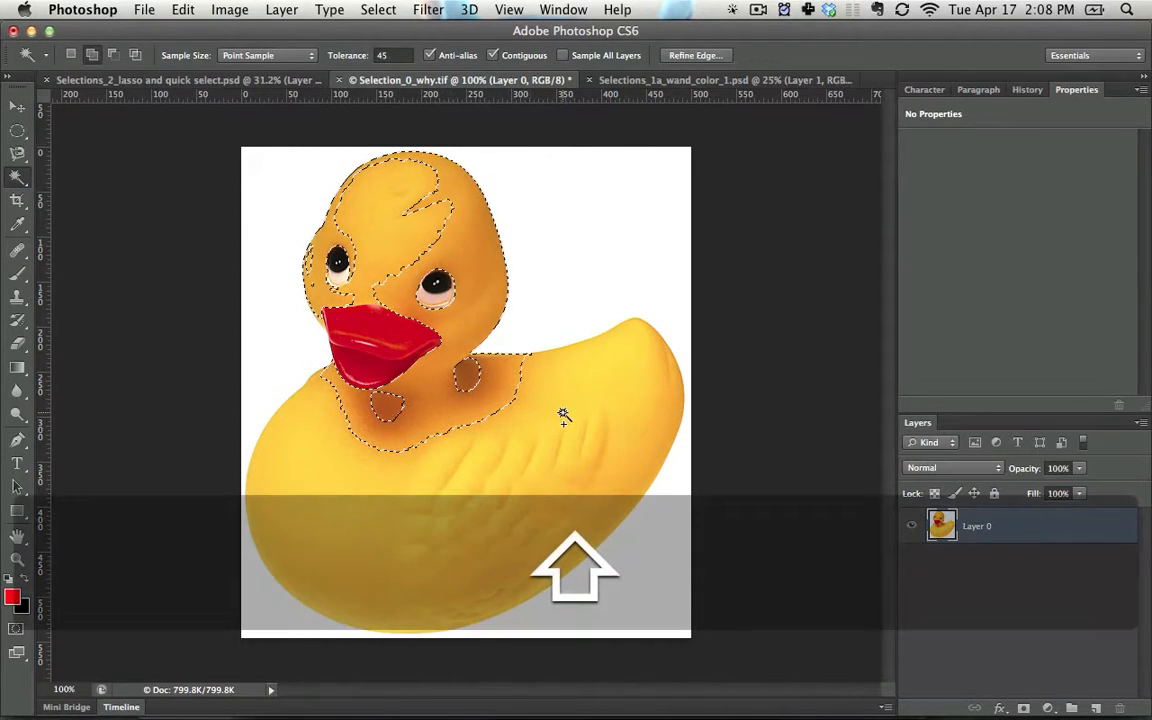
shift+click(545, 414)
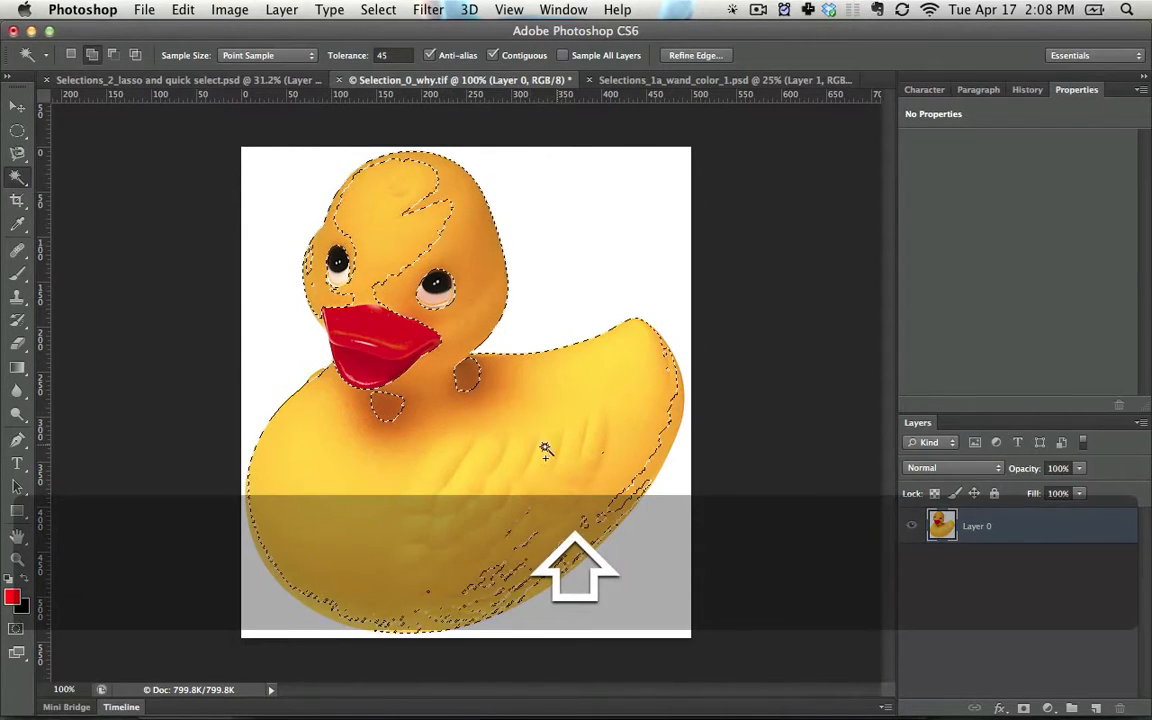
shift+click(375, 340)
shift+click(365, 252)
shift+click(345, 285)
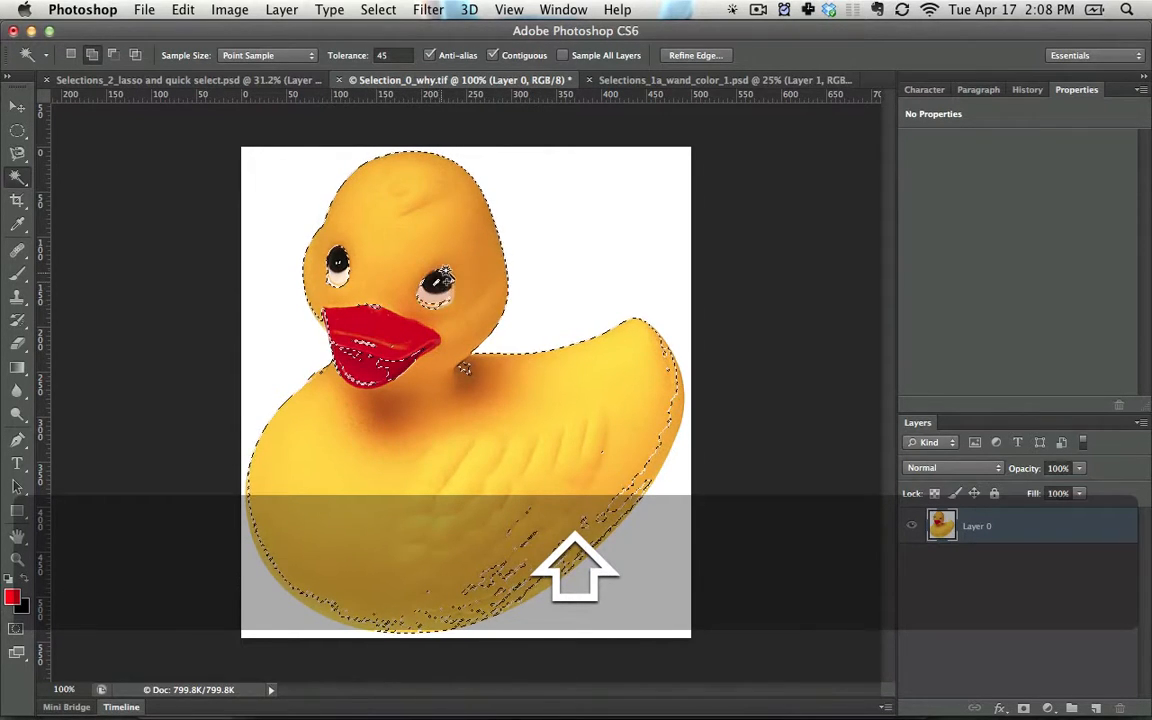
shift+click(355, 338)
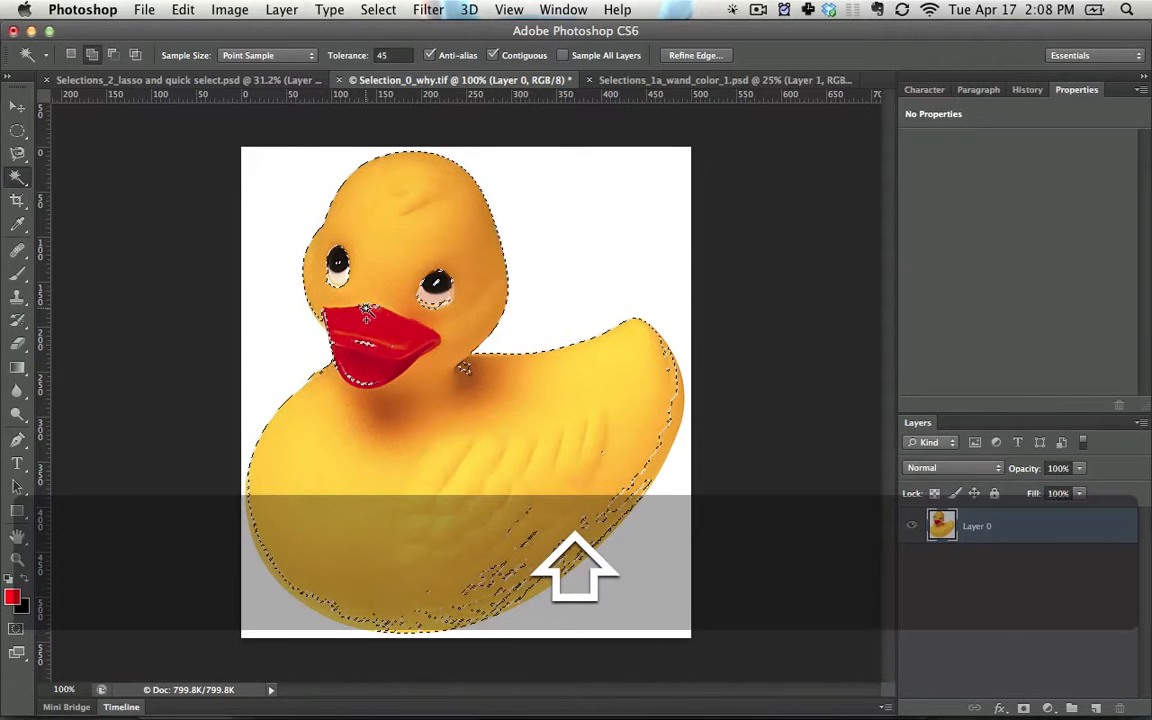
shift+click(312, 322)
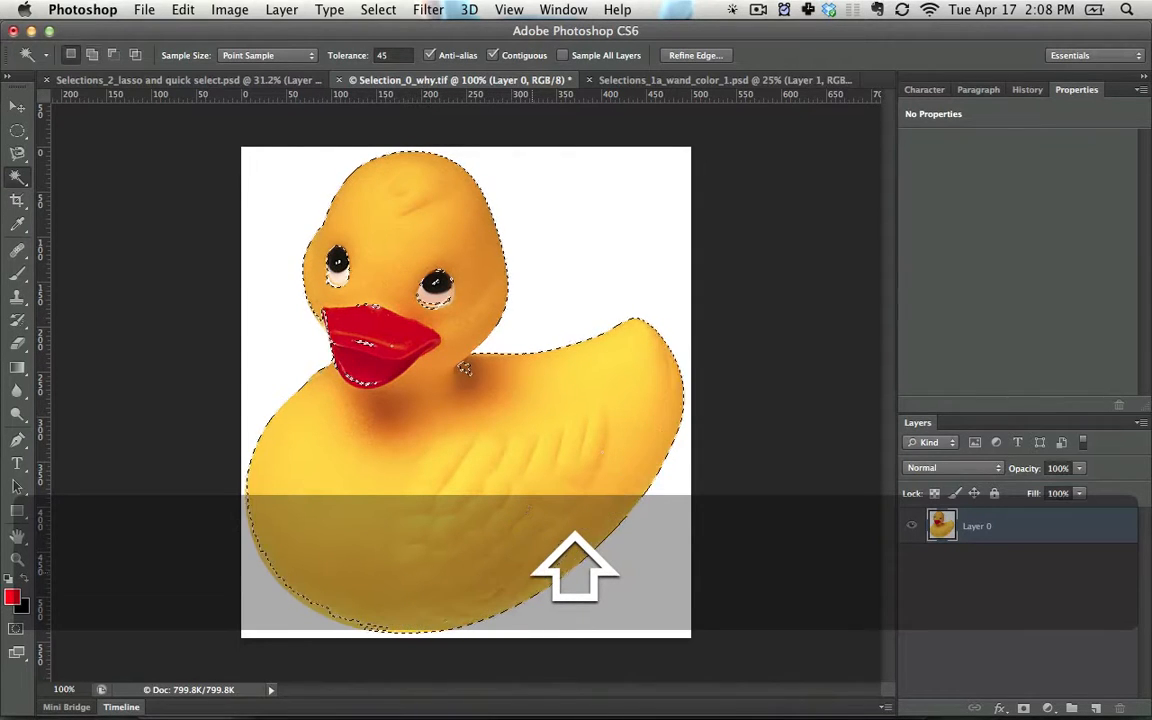
shift+click(471, 373)
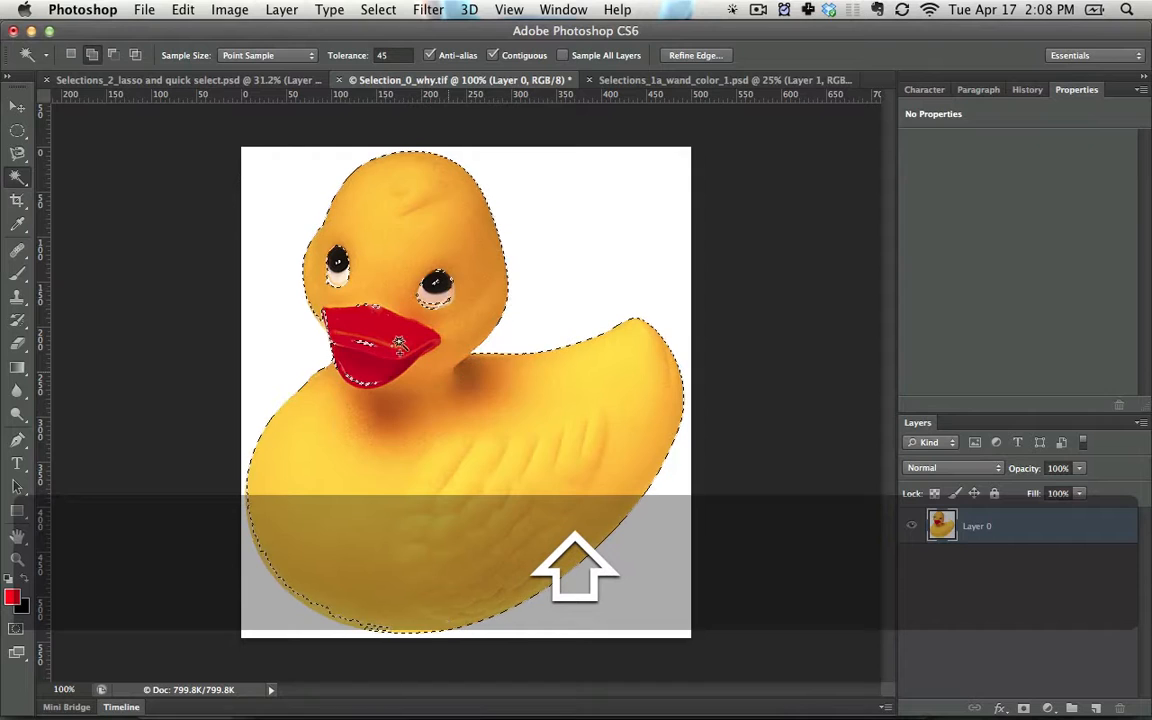
shift+click(370, 312)
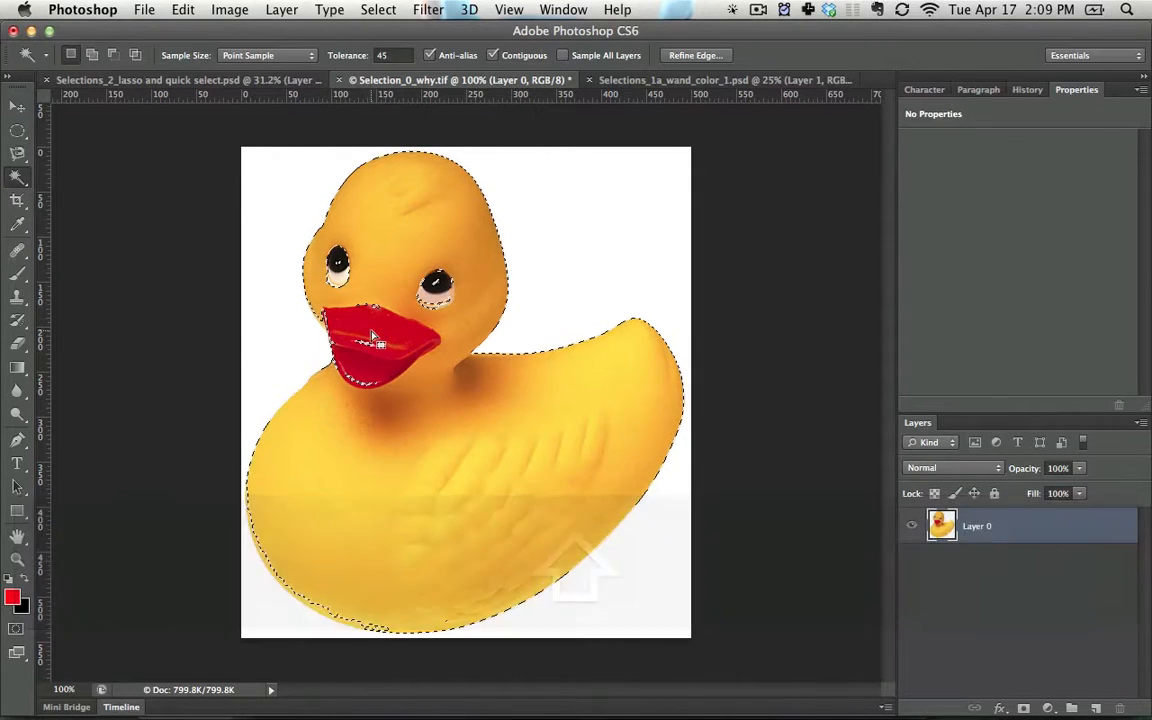
- Select the white areas with the Magic Wand at tolerance 32 with Contiguous off, and delete them before deselecting
click(580, 240)
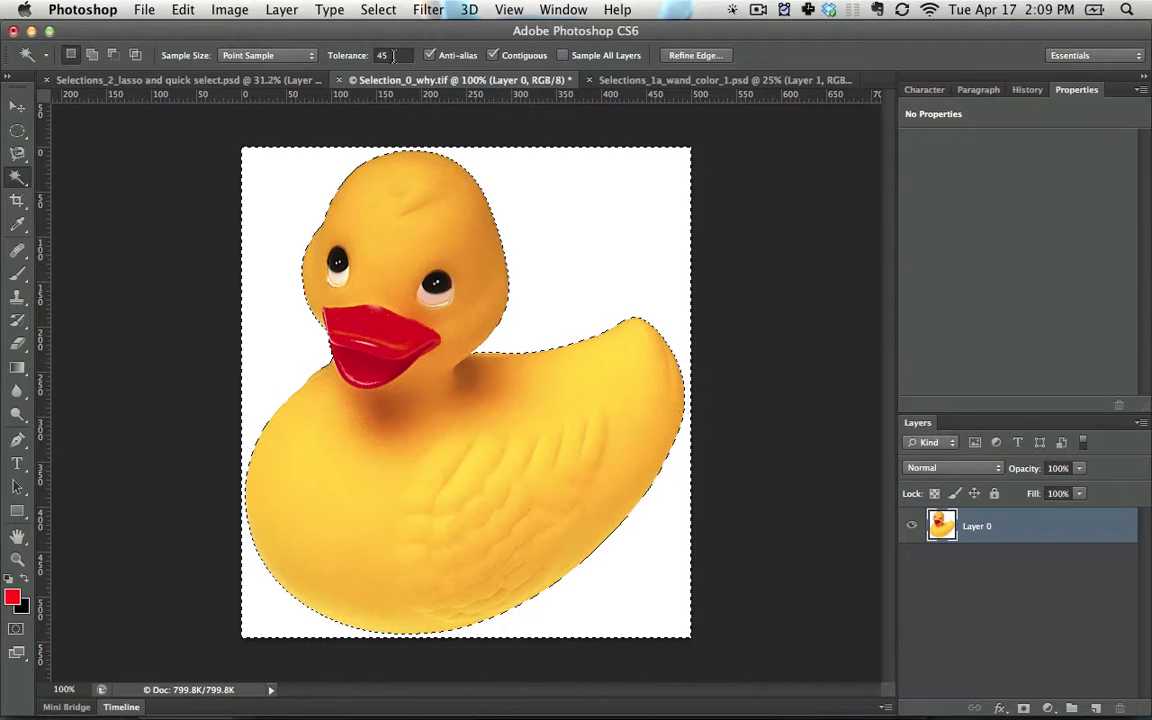
text(32)
key(Return)
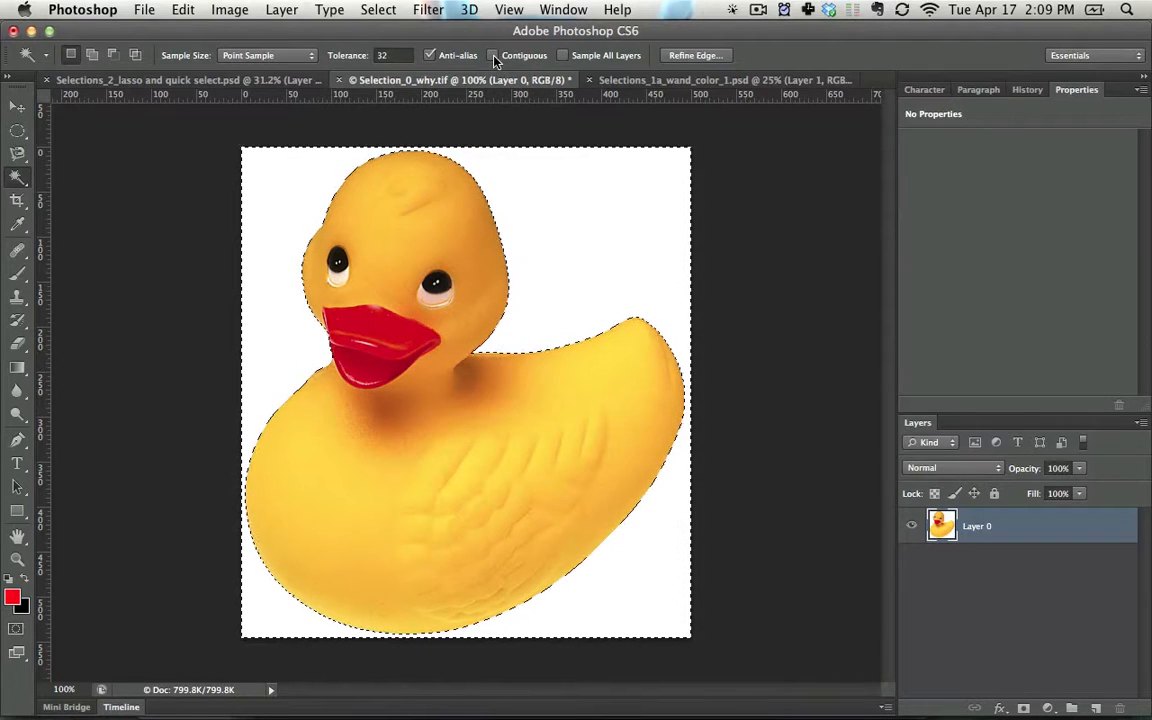
click(540, 190)
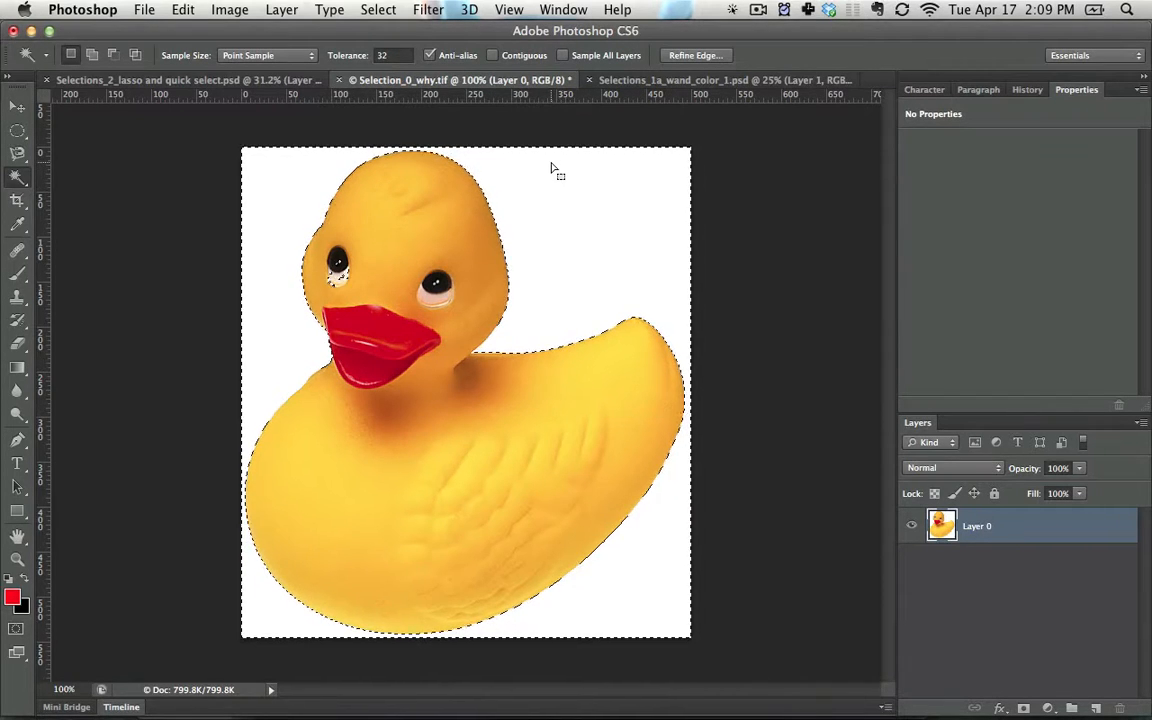
key(BackSpace)
key(super+d)
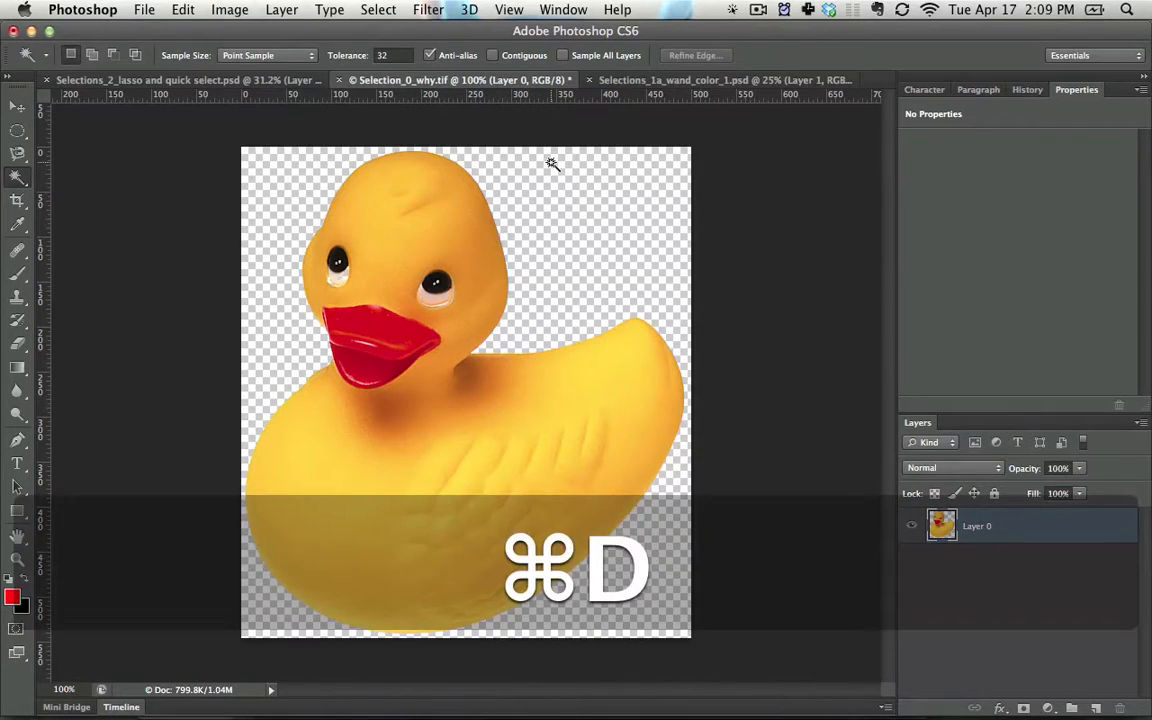
- Examine the duck's eyes at 400% magnification for areas removed along with the background
key(super+equal)
key(super+equal)
key(space)
key(super+equal)
drag(438, 273, 666, 447)
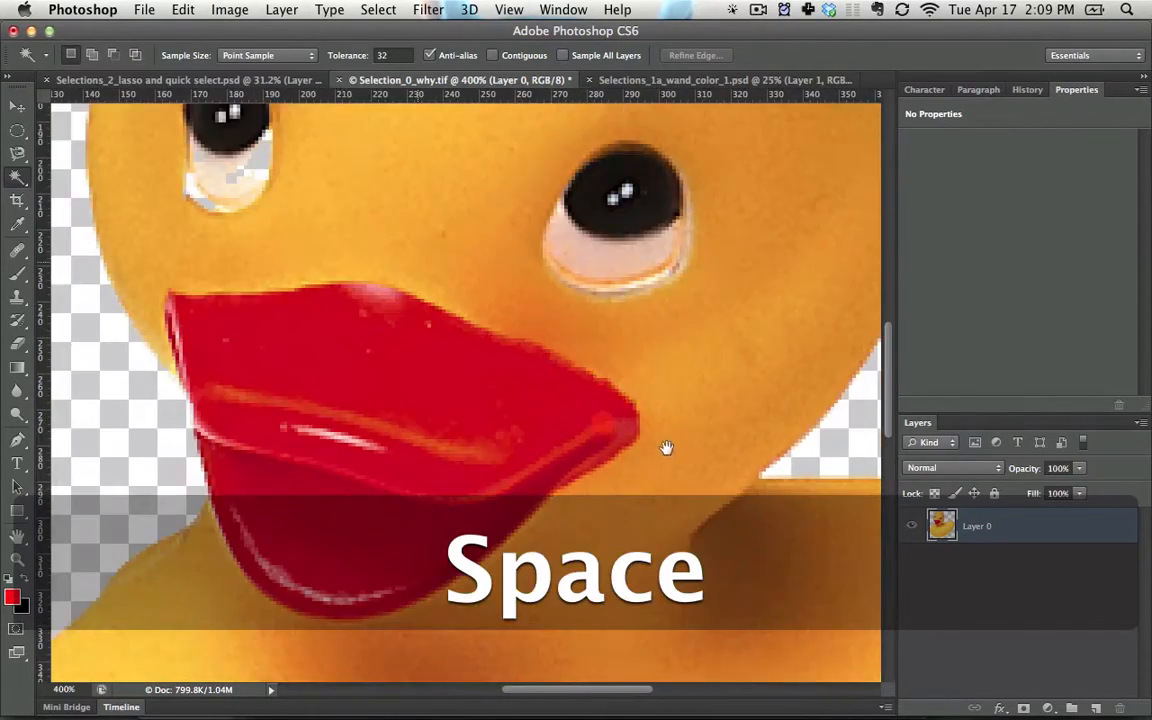
drag(560, 280, 470, 201)
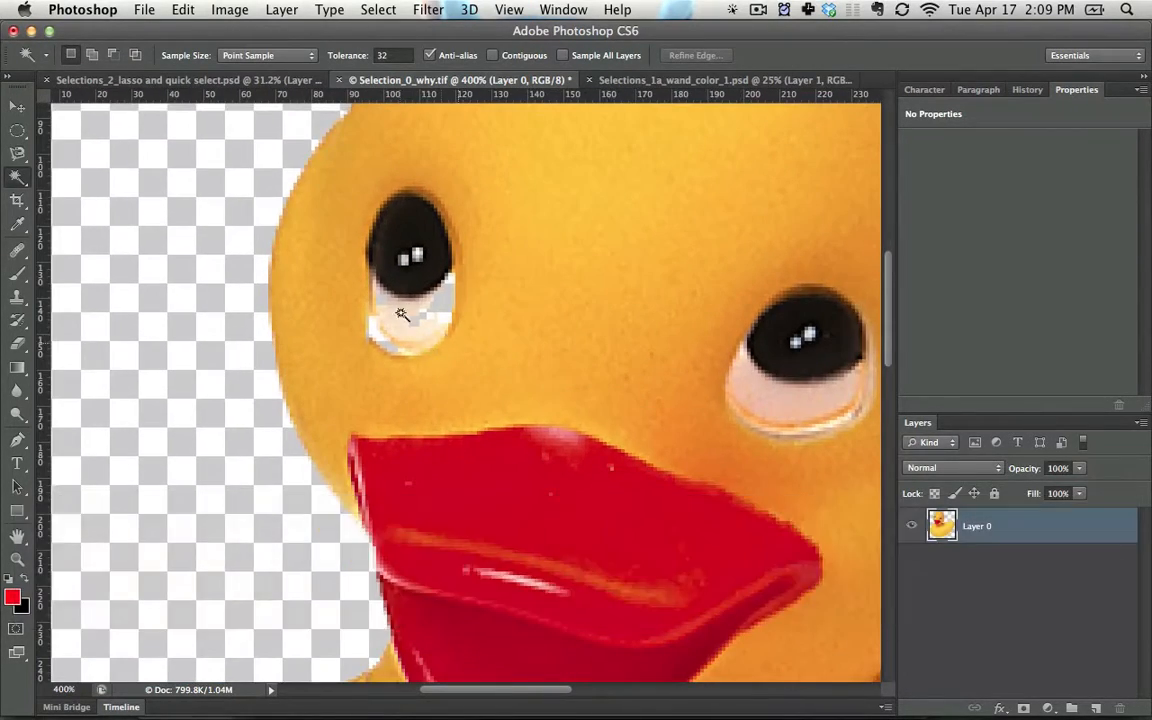
- Close Selection_0_why.tif without saving, and bring up the water tower in Selections_1a_wand_color_1.psd at 50% magnification
key(super+w)
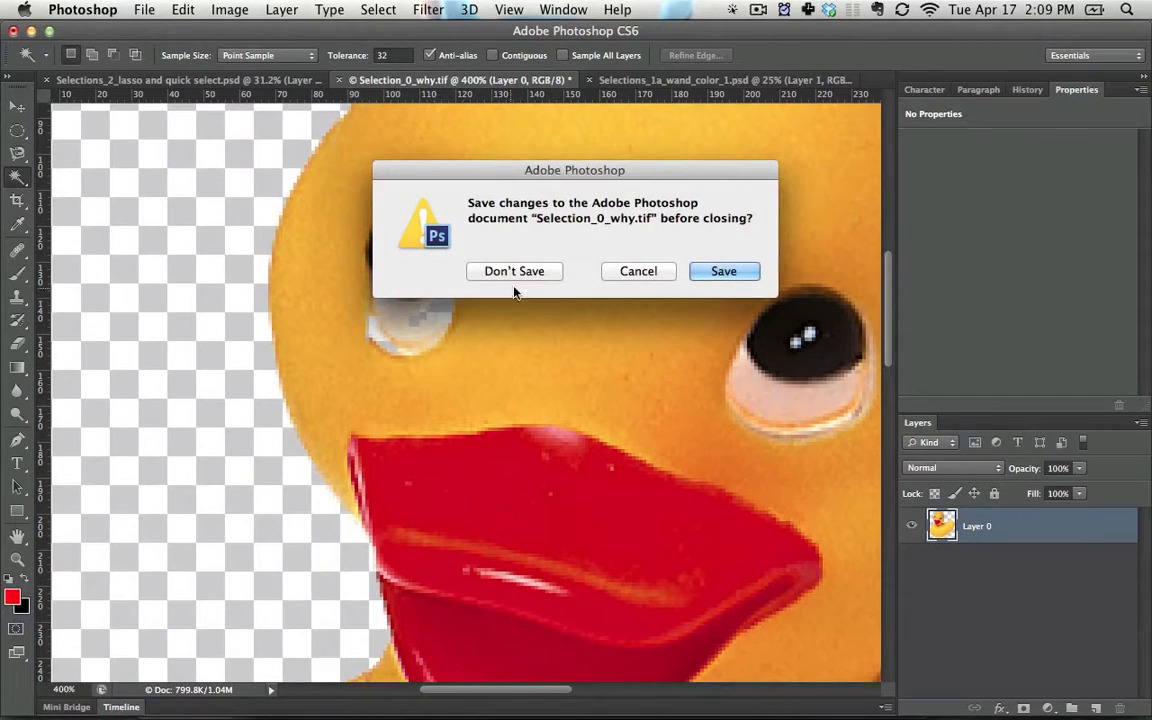
click(516, 272)
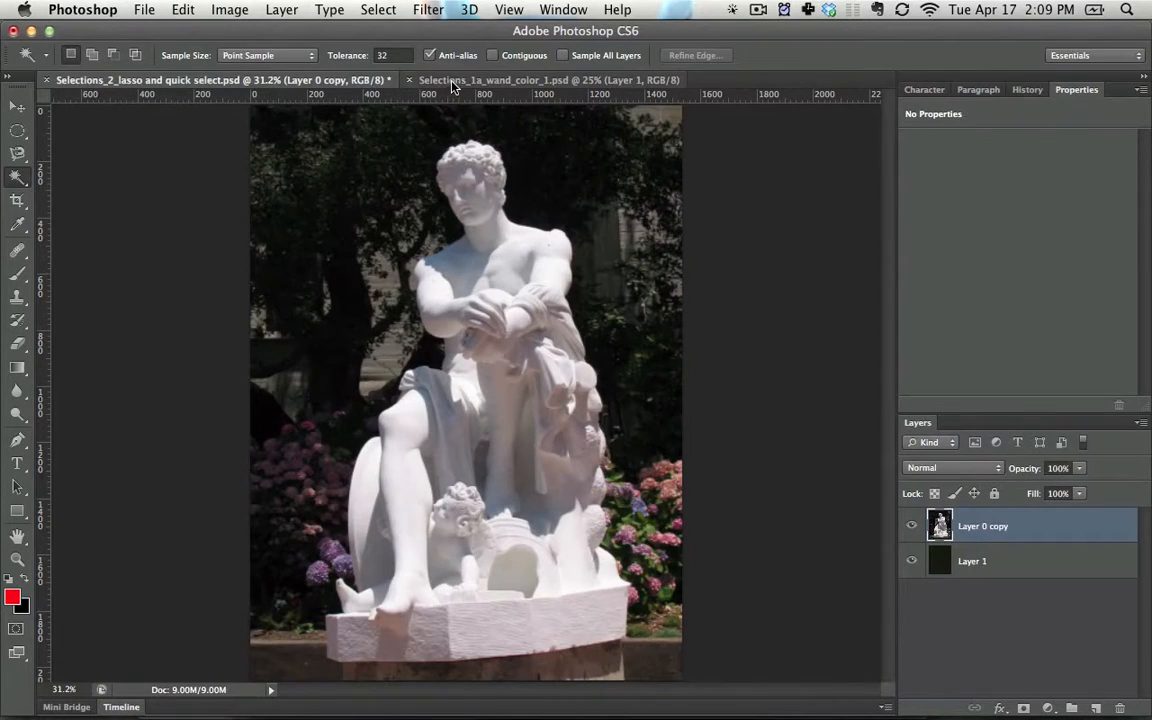
click(430, 80)
key(super+equal)
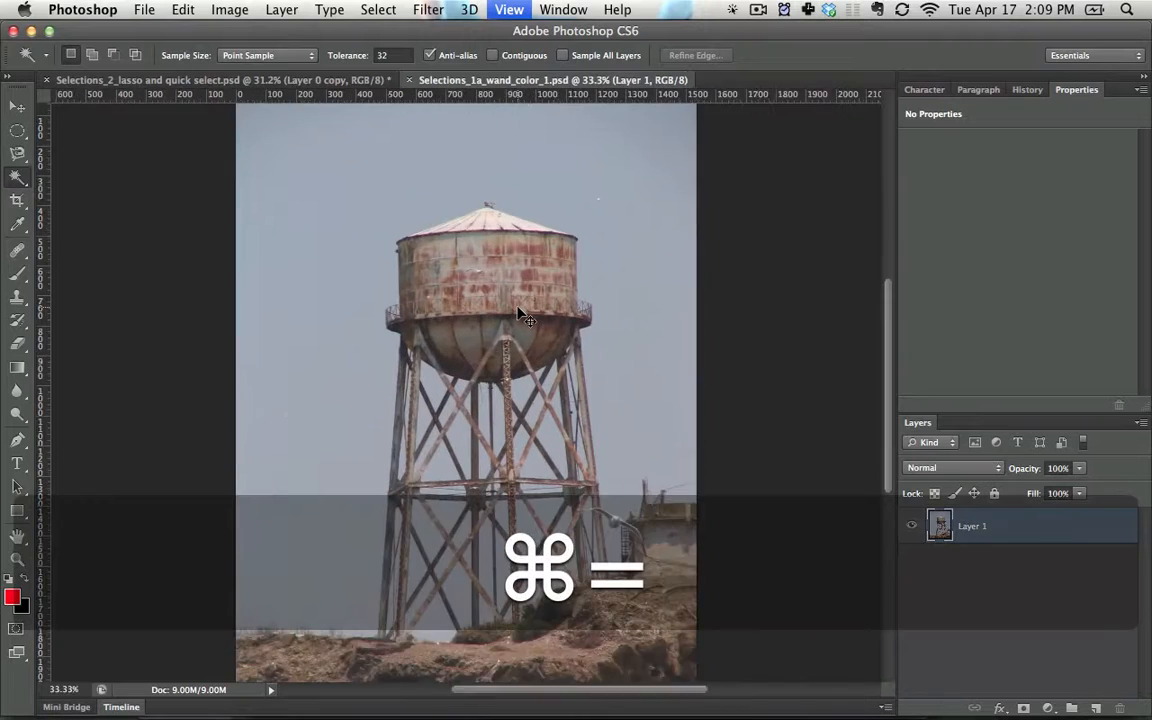
key(super+equal)
key(space)
drag(508, 262, 440, 262)
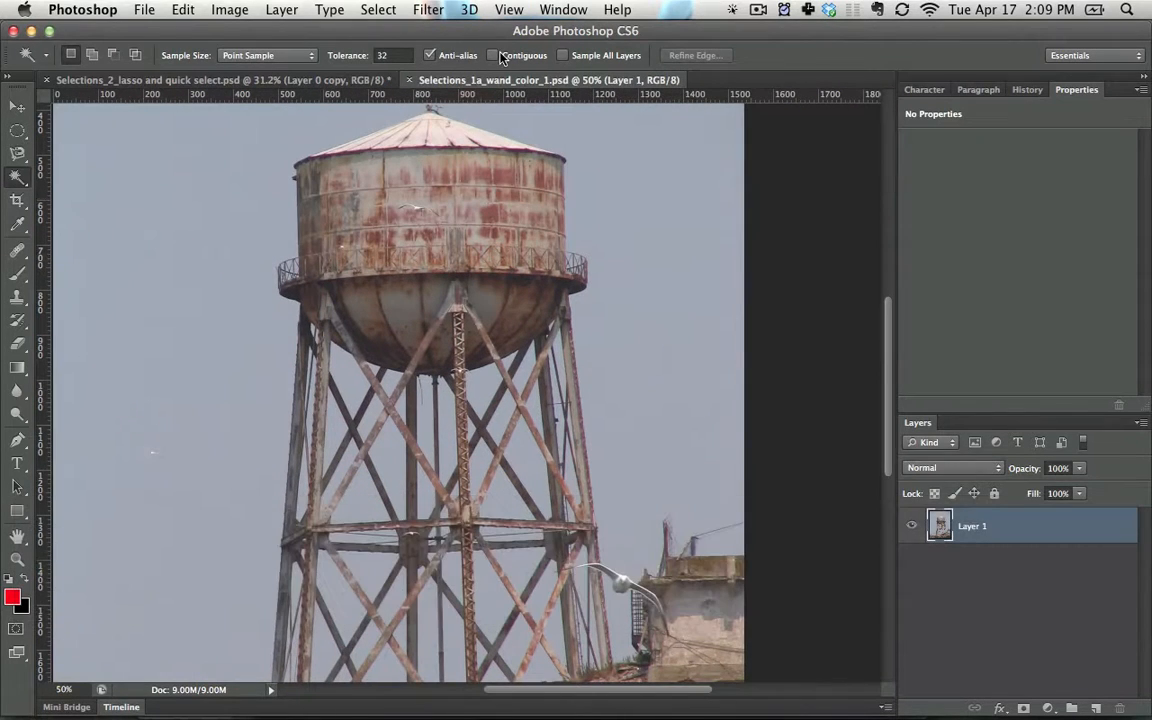
- Select the sky around the water tower with Contiguous on, and reselect it with Contiguous off to include the gaps between the supports
click(694, 331)
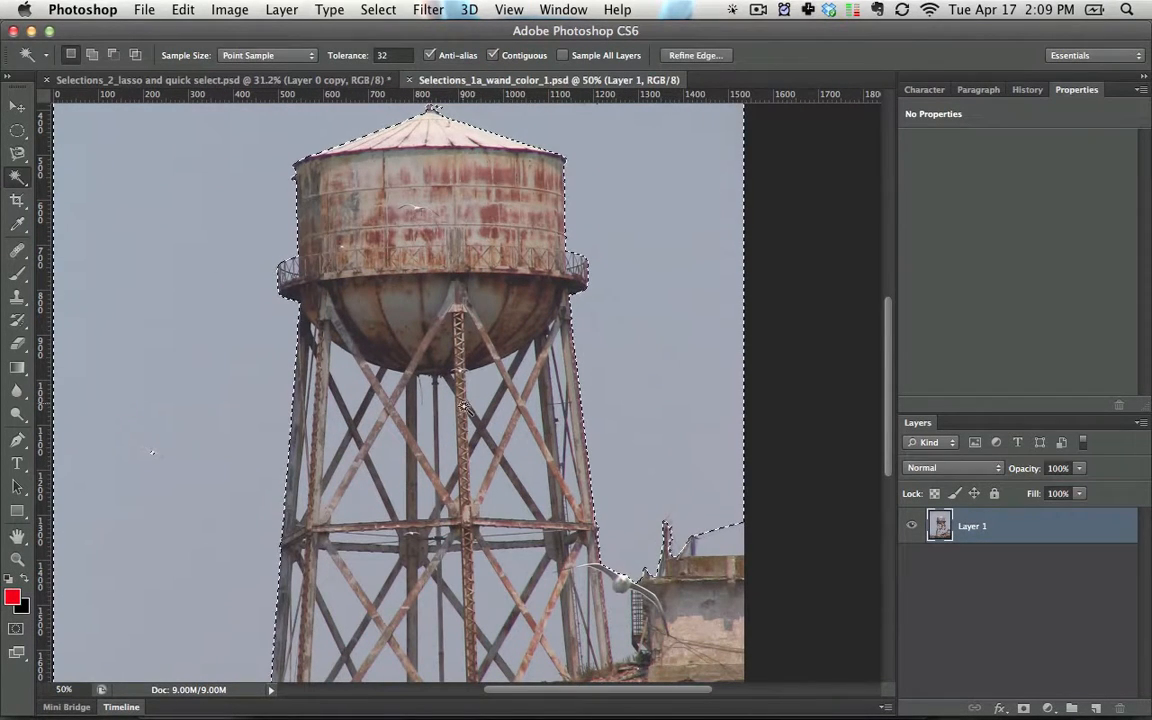
click(492, 55)
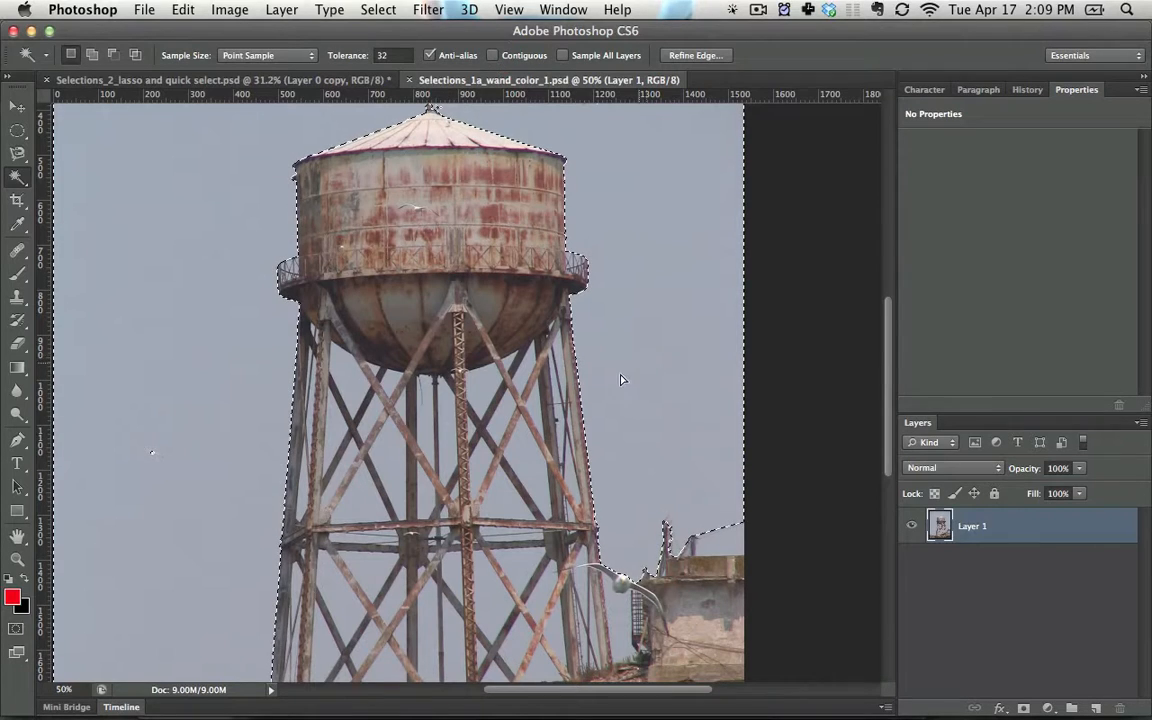
click(566, 376)
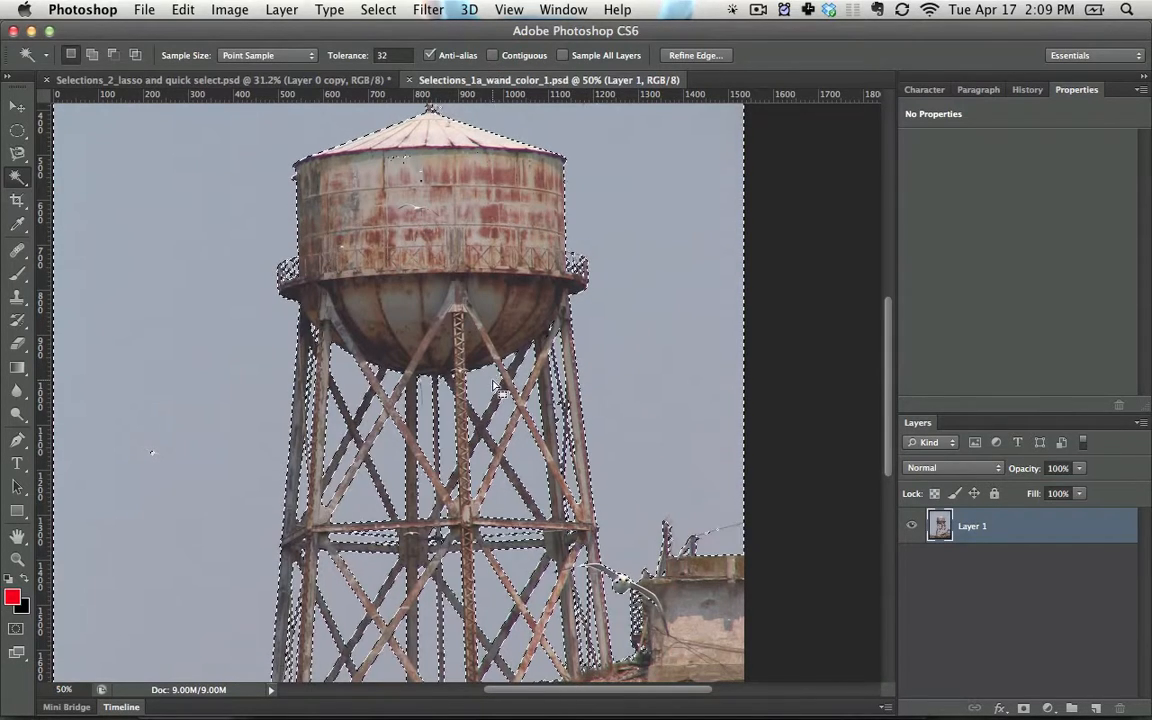
- Set the Magic Wand tolerance to 70 to try a wider sky selection around the whole water tower, and clear that selection
drag(651, 360, 651, 419)
key(super+minus)
key(super+minus)
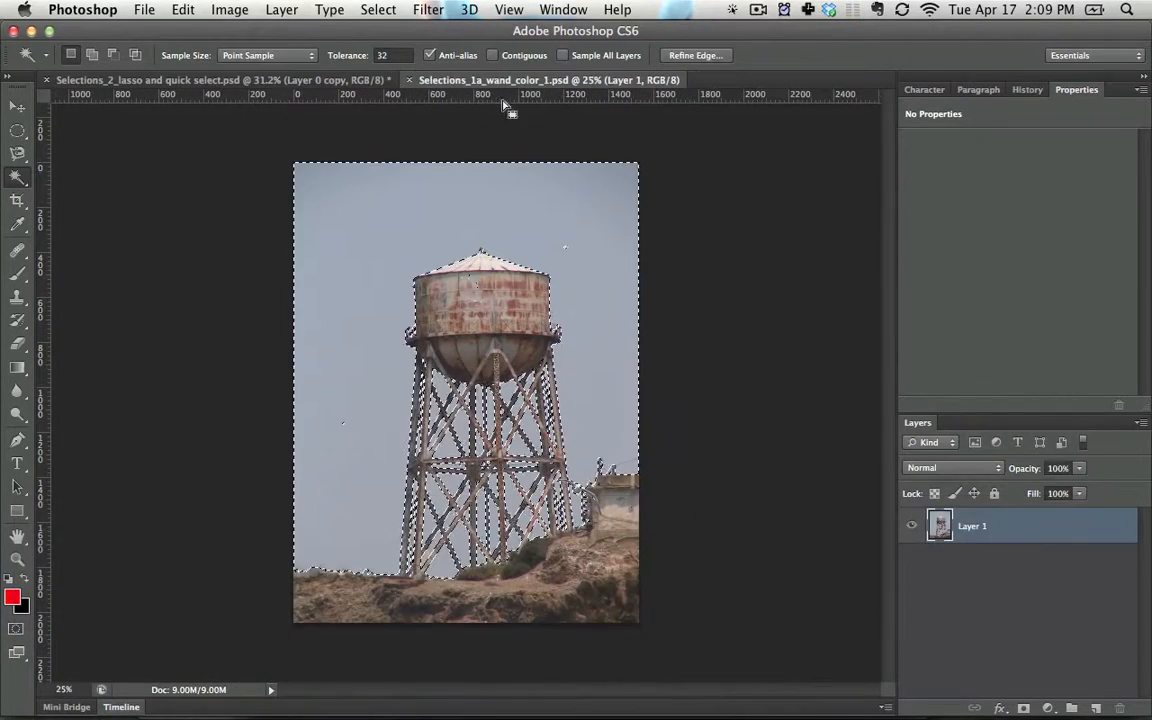
click(370, 54)
text(5-)
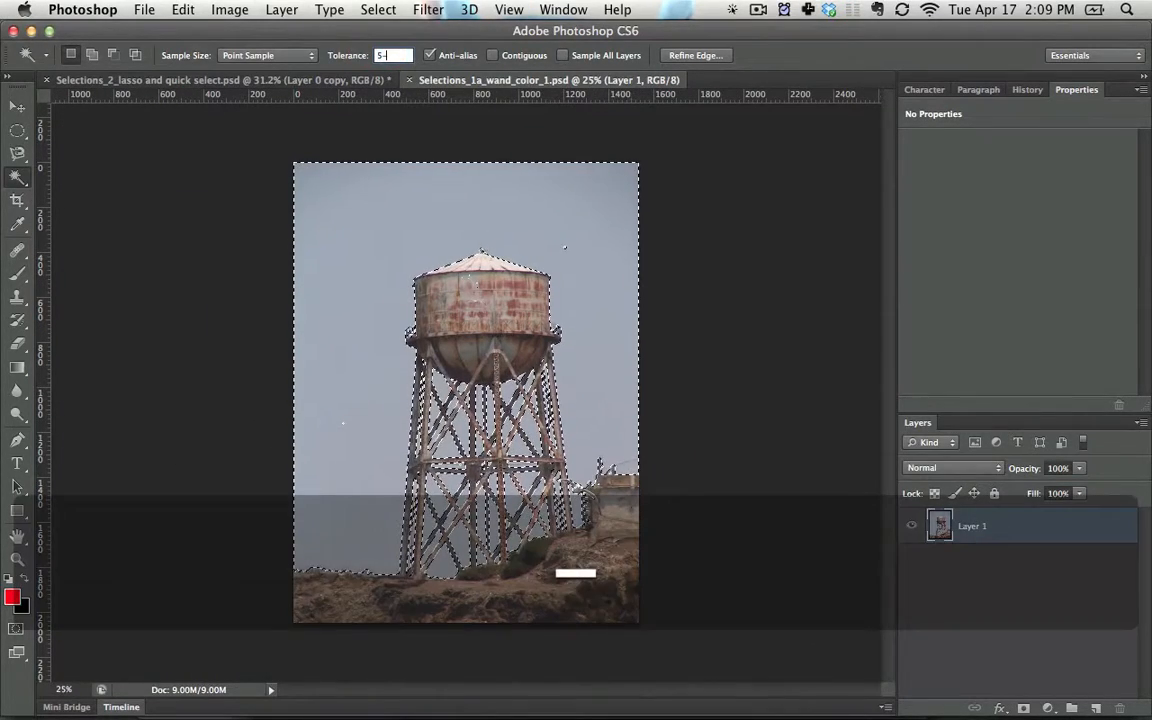
key(BackSpace)
text(70)
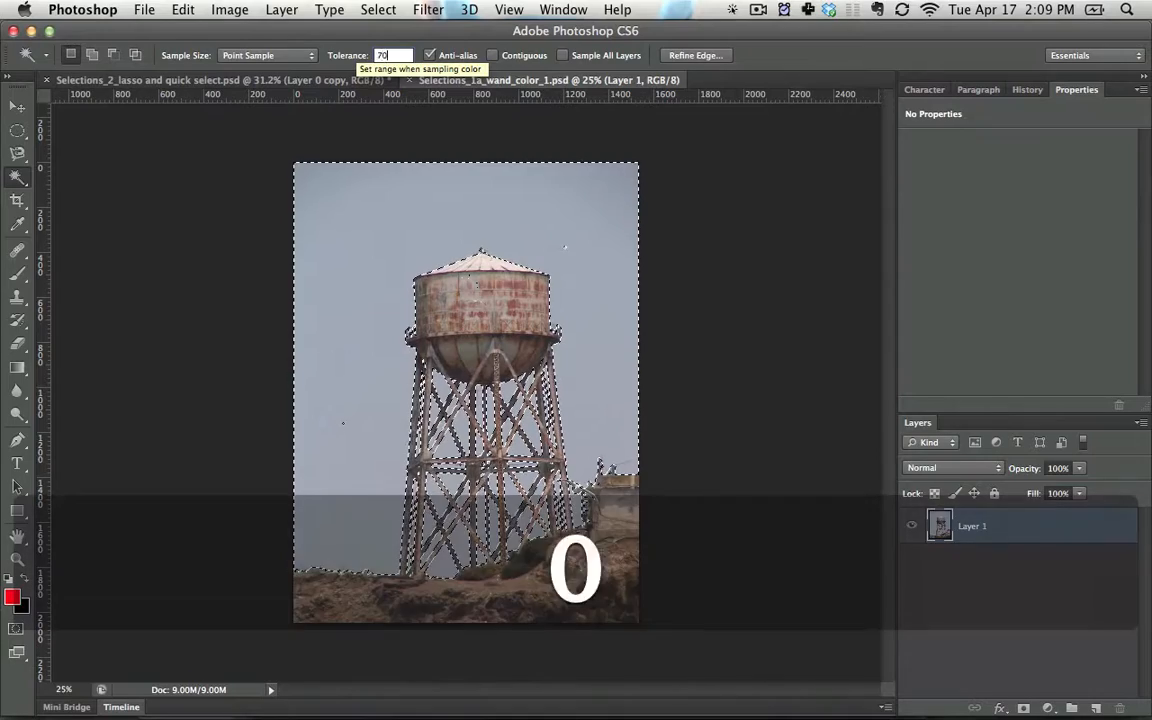
key(Return)
click(578, 320)
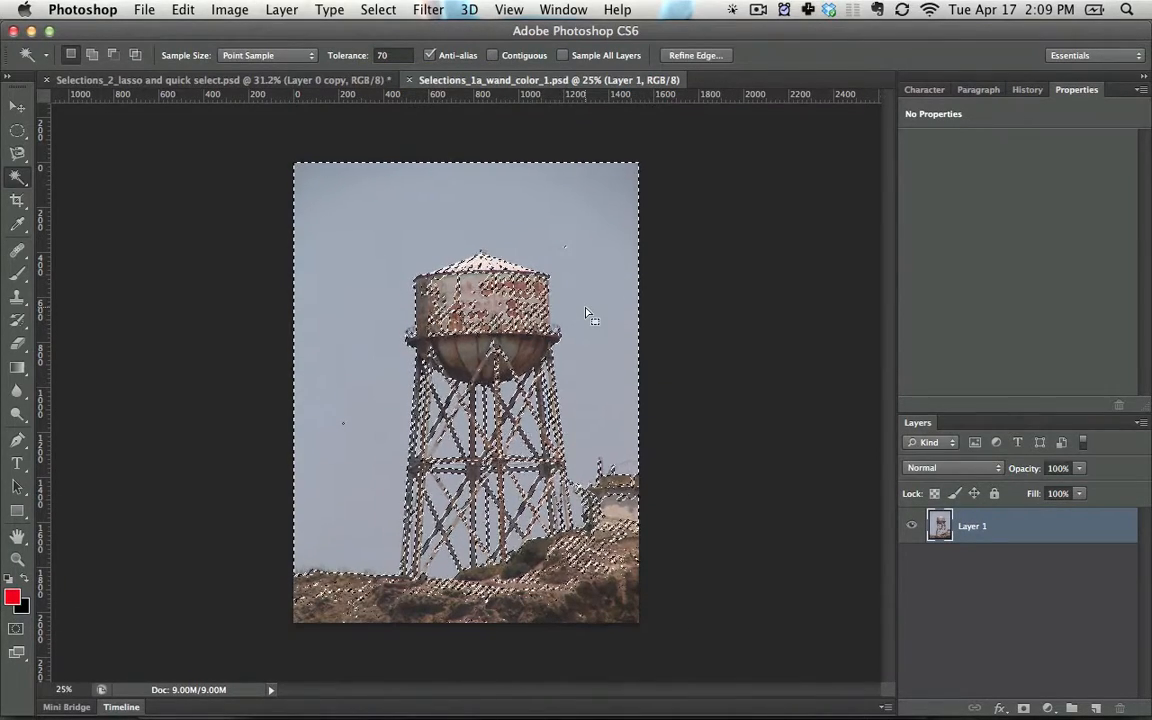
click(390, 55)
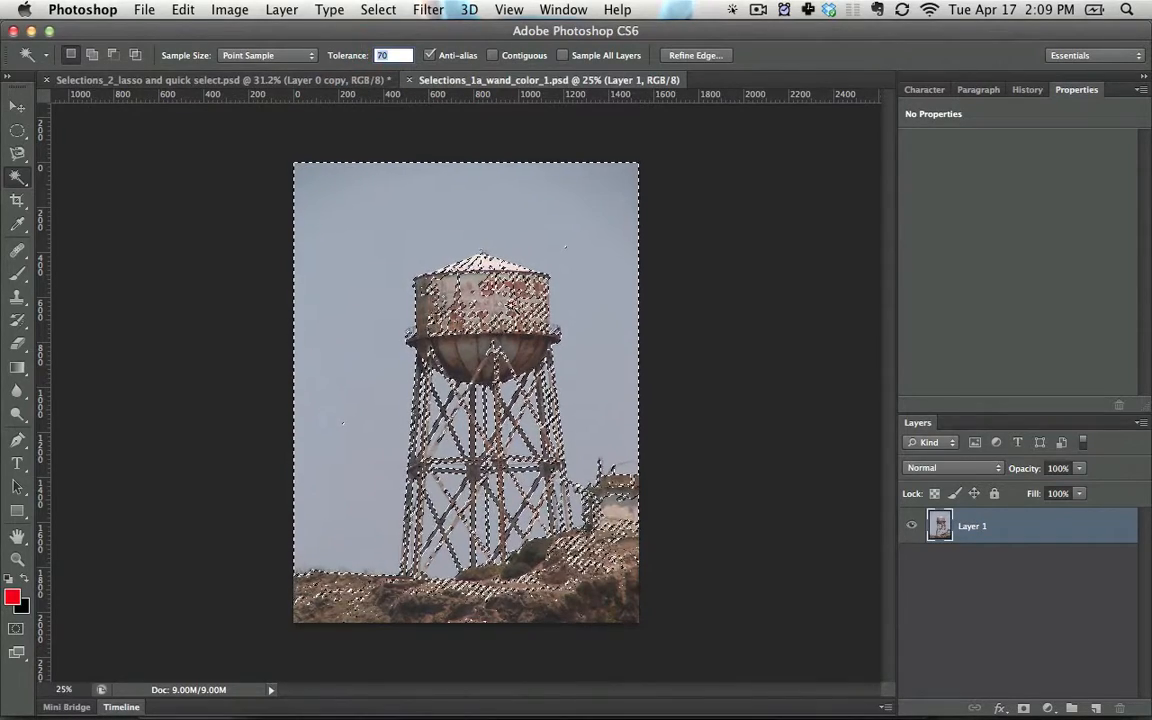
click(609, 334)
- Examine the individual pixel colours of the sky beside the water tower at 3200% magnification
key(super+equal)
key(super+equal)
key(super+equal)
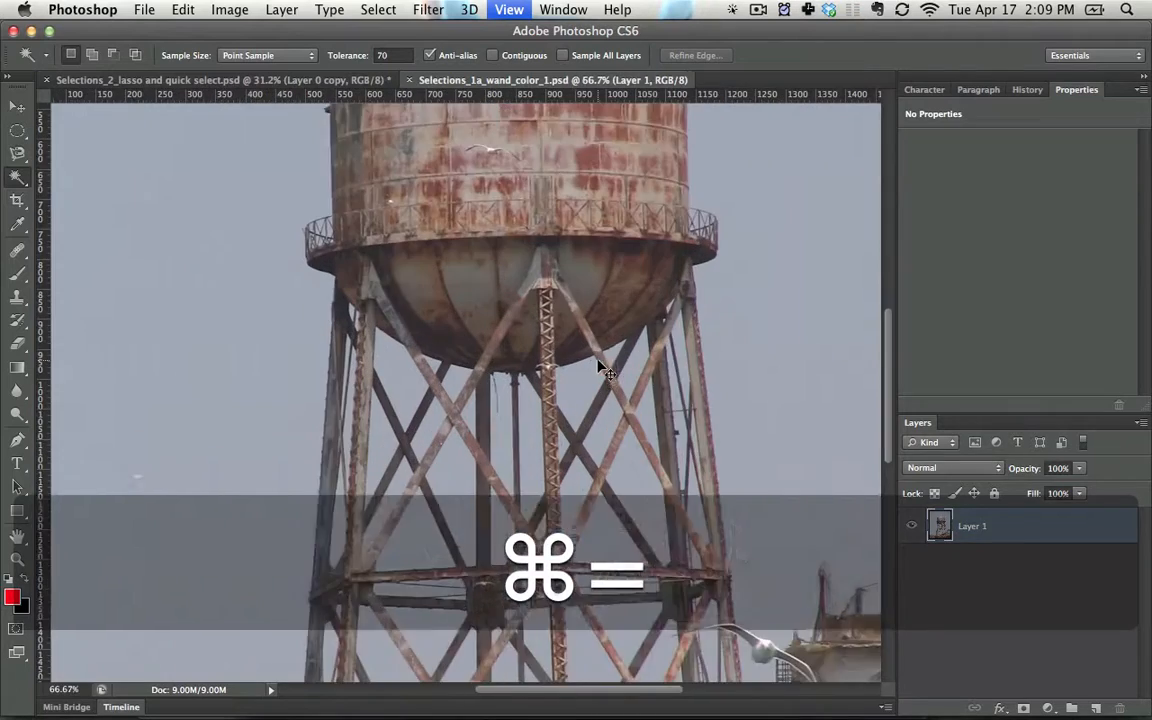
key(space)
drag(643, 314, 401, 306)
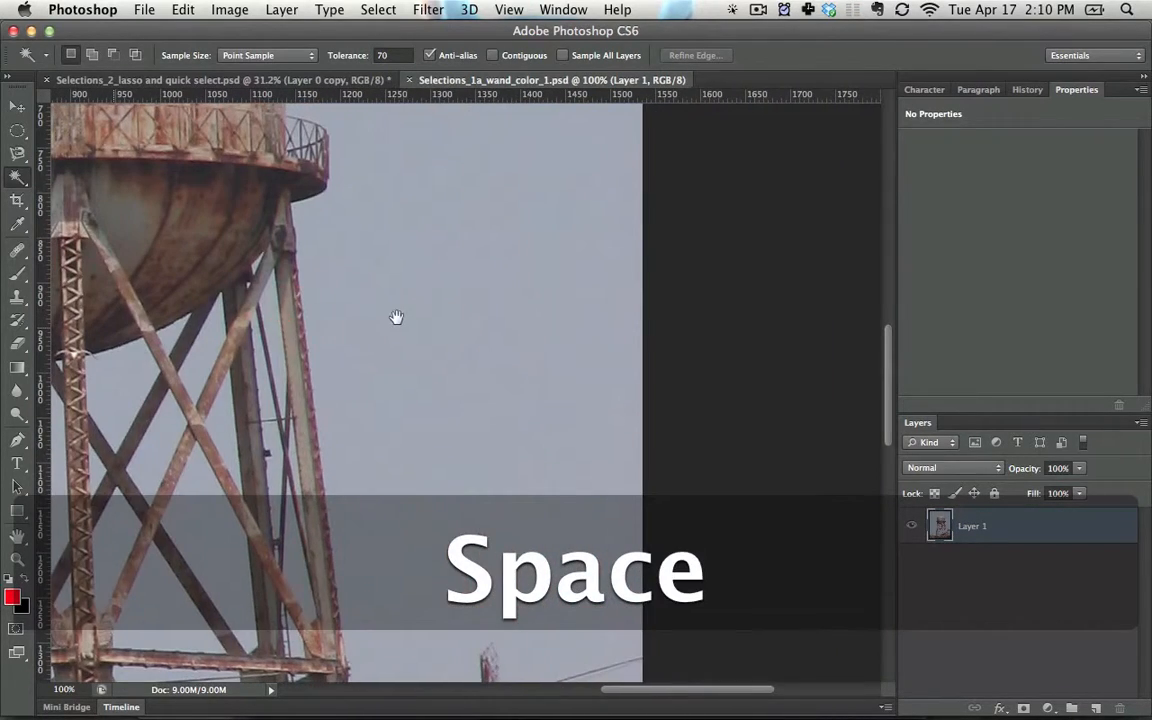
key(super+equal)
key(super+equal)
key(super+equal)
key(super+equal)
key(super+equal)
key(super+equal)
key(super+equal)
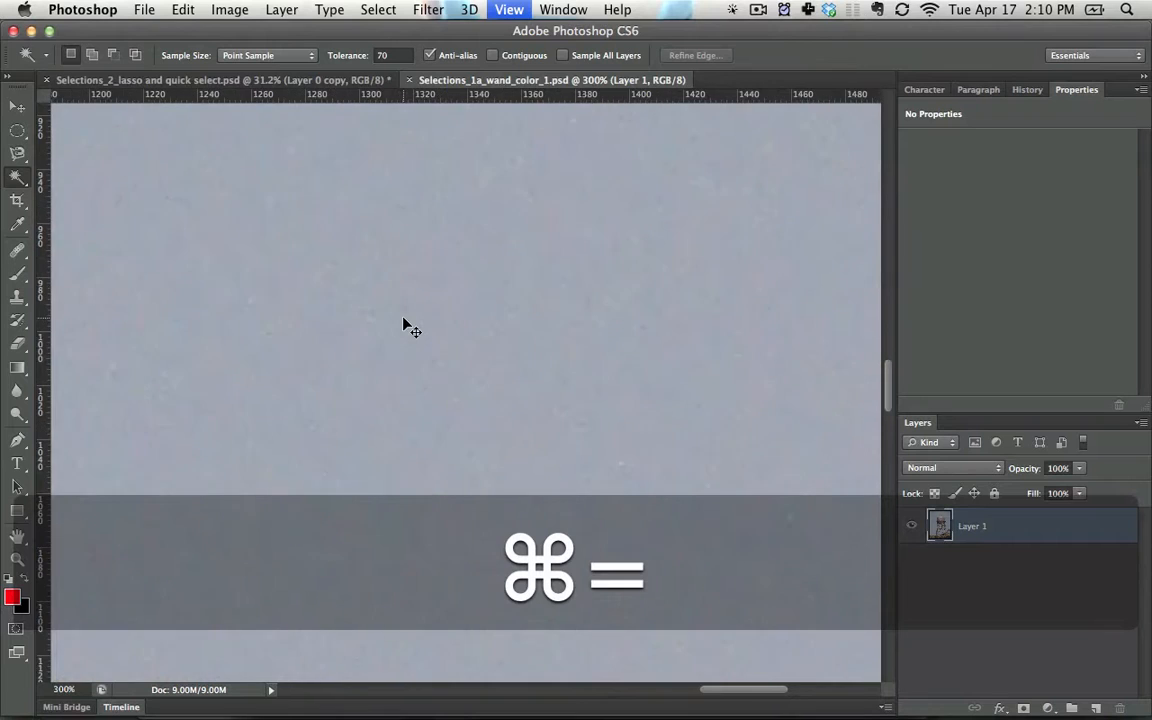
key(super+equal)
key(super+equal)
key(super+equal)
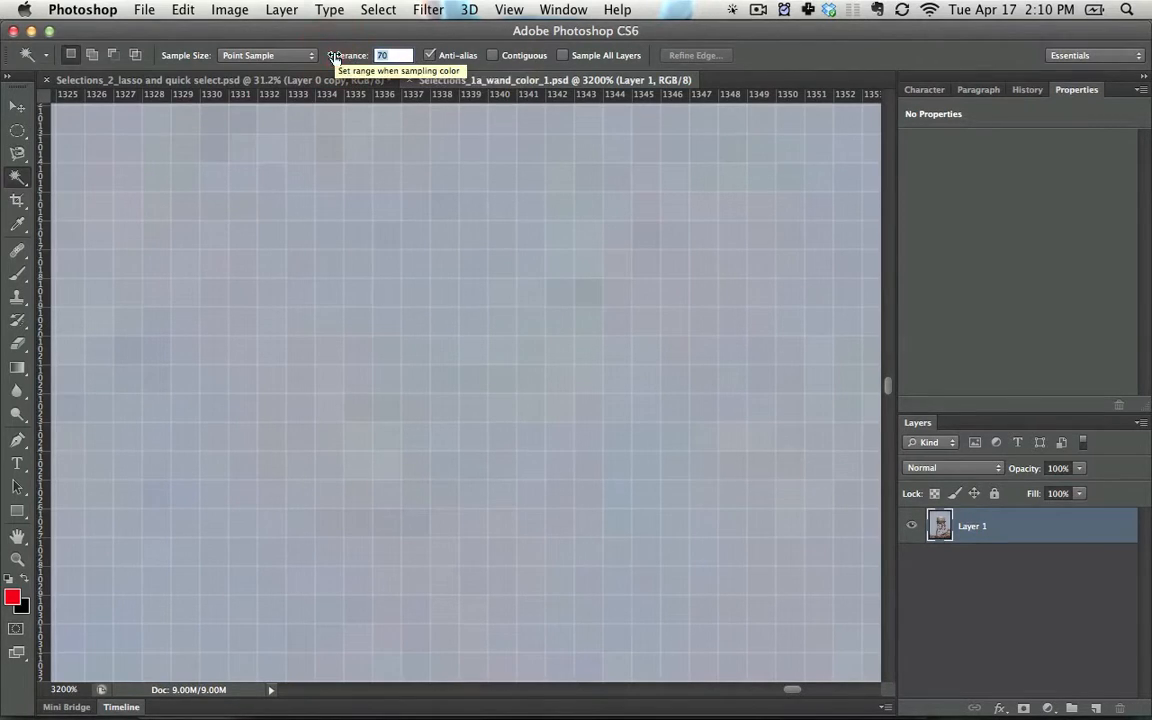
- Set the Magic Wand tolerance to 32 and reselect the sky around the water tower with the whole image in view
text(32)
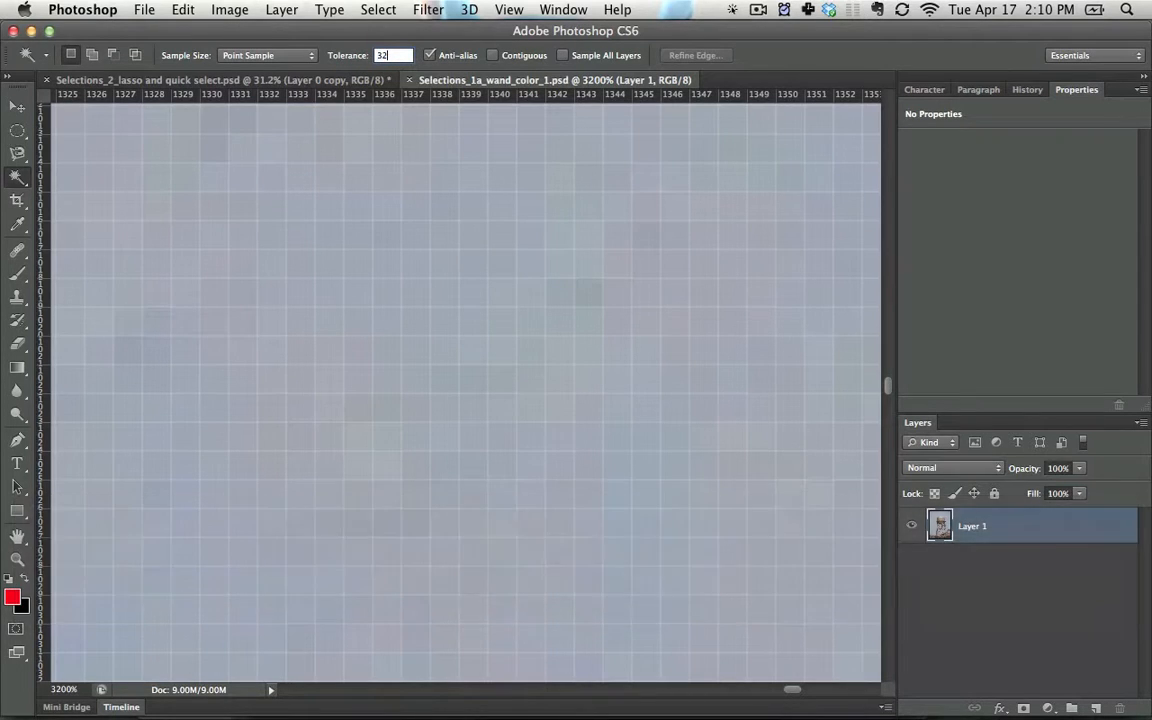
key(Return)
key(super+0)
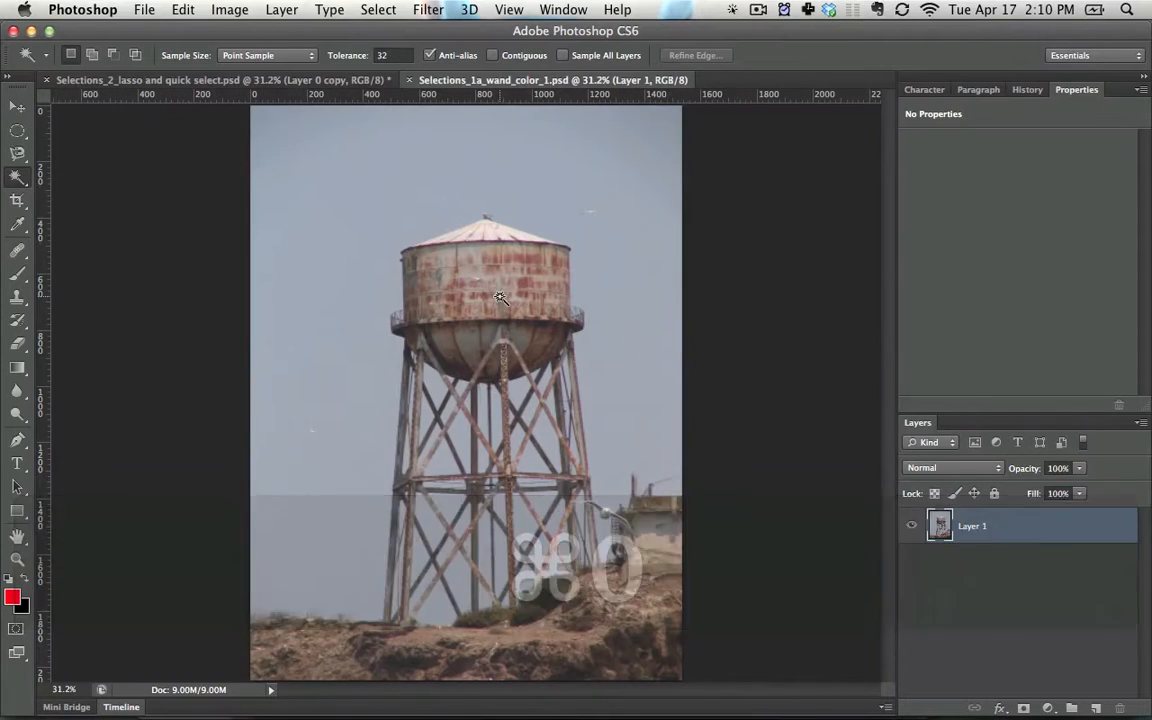
click(632, 275)
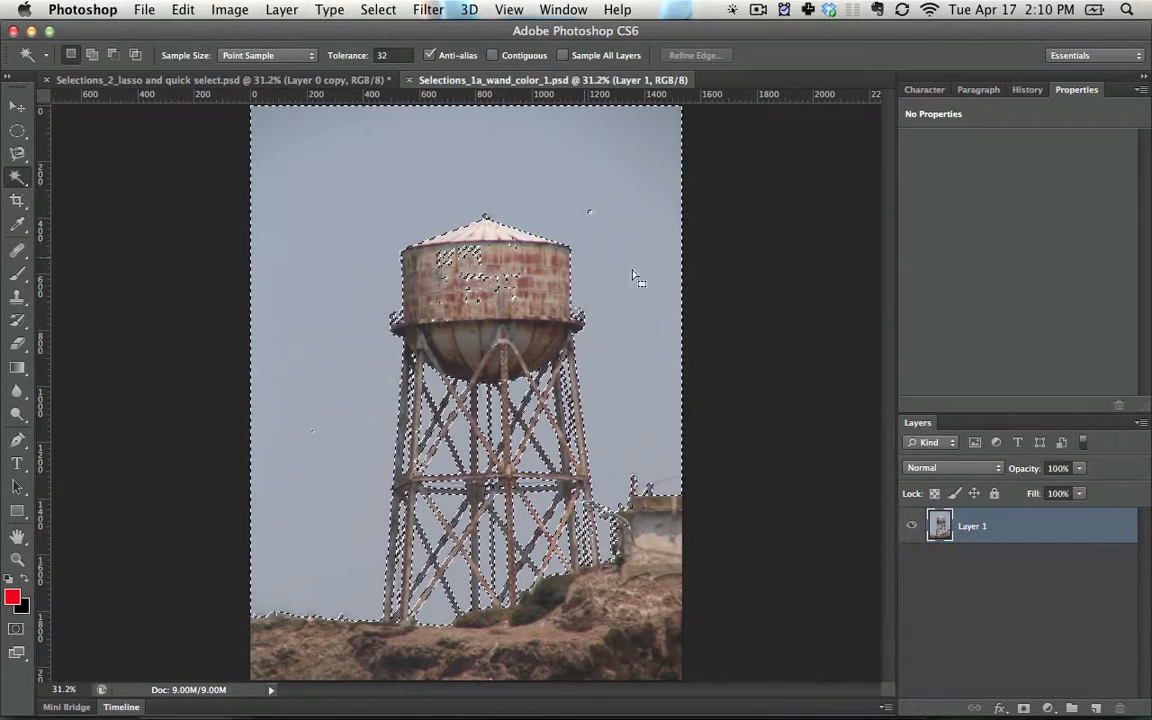
click(600, 222)
click(563, 195)
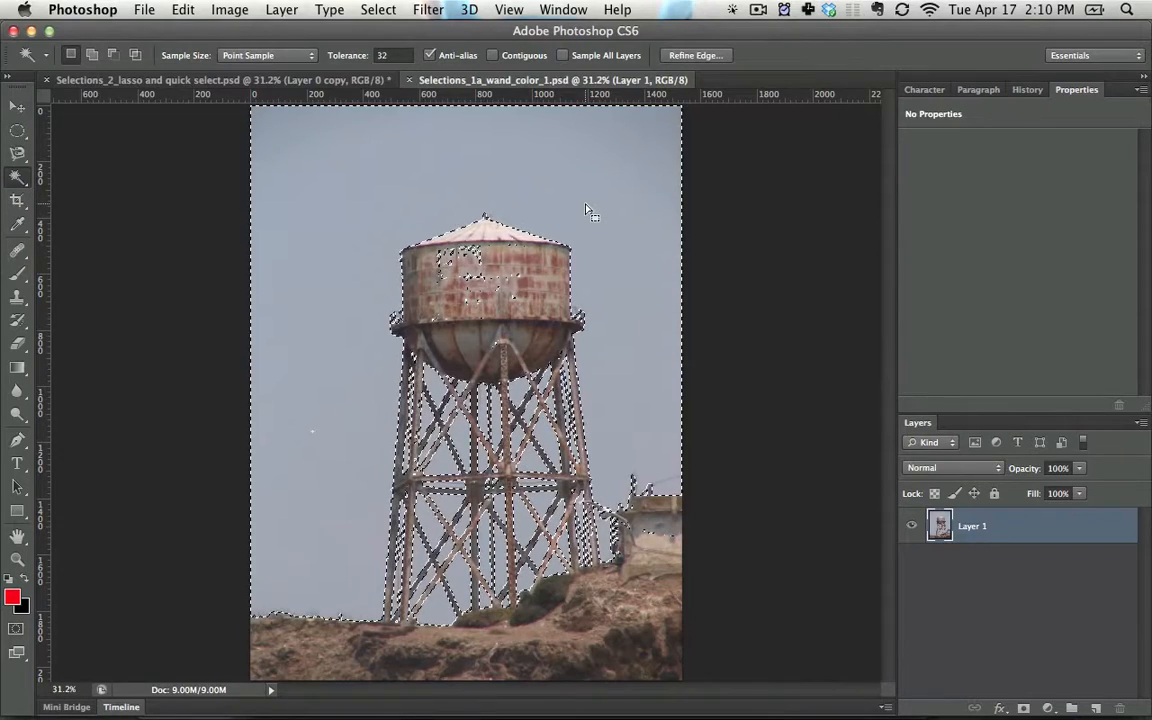
click(604, 293)
click(604, 299)
- Bring up the water tower's tank at 100% magnification and switch to the Lasso tool, keeping the sky selection
key(super+equal)
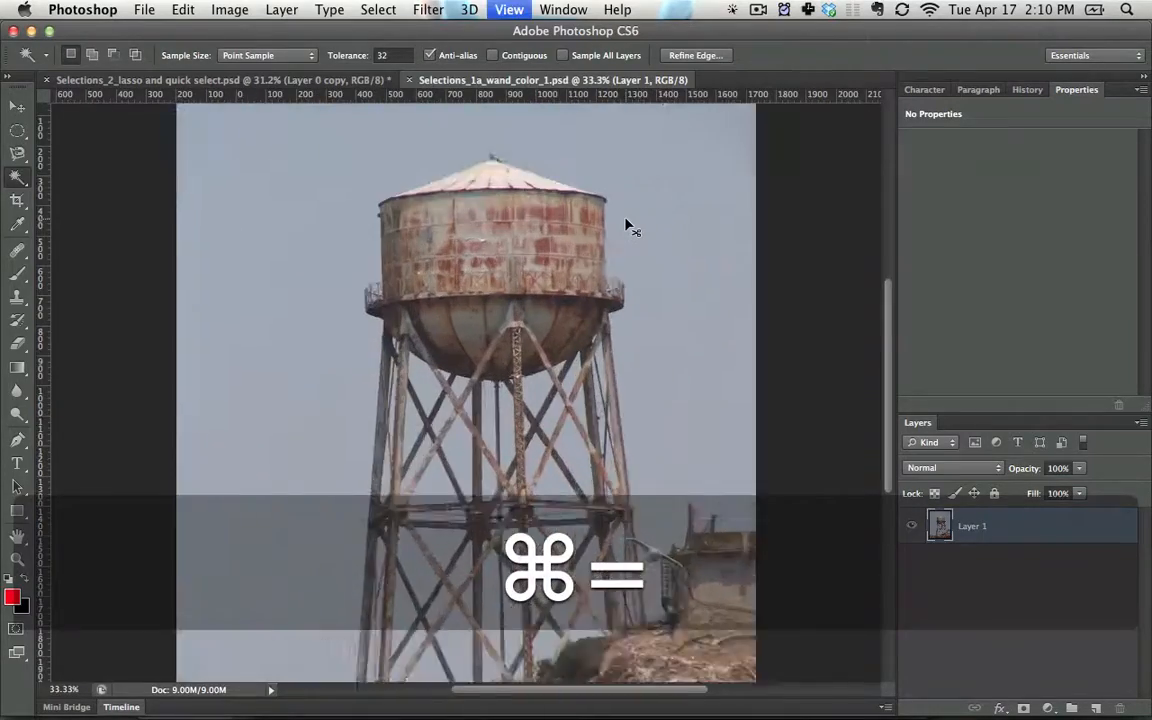
key(super+equal)
key(super+equal)
key(space)
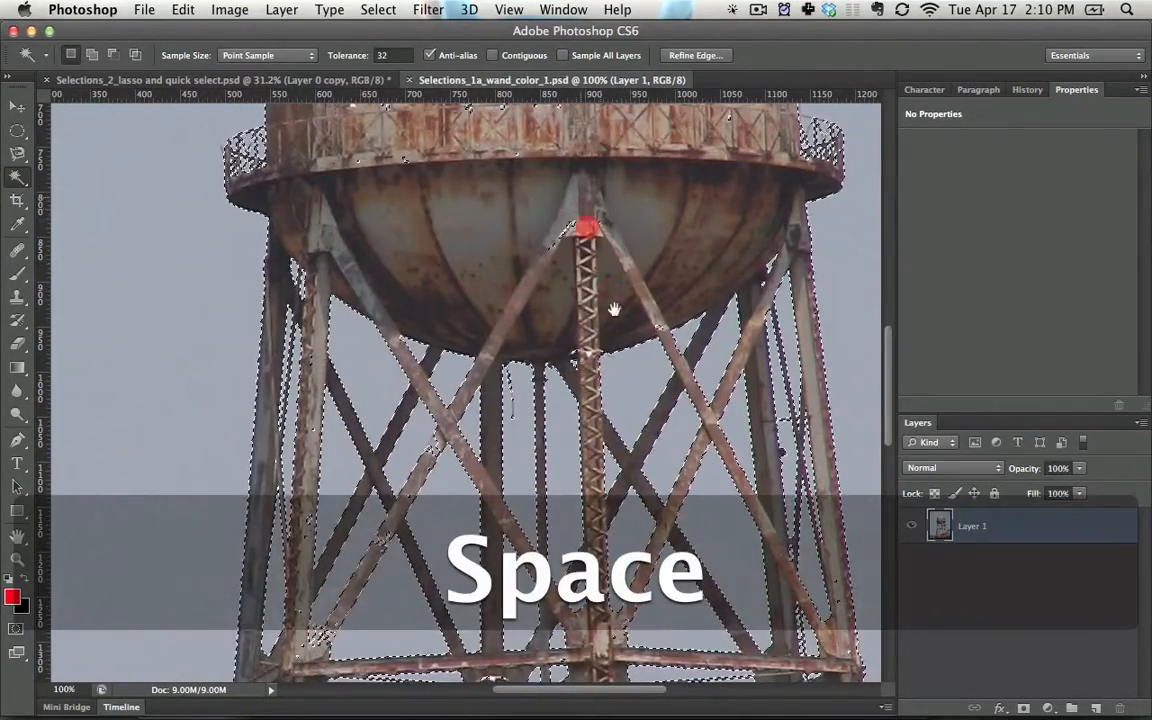
drag(586, 226, 514, 378)
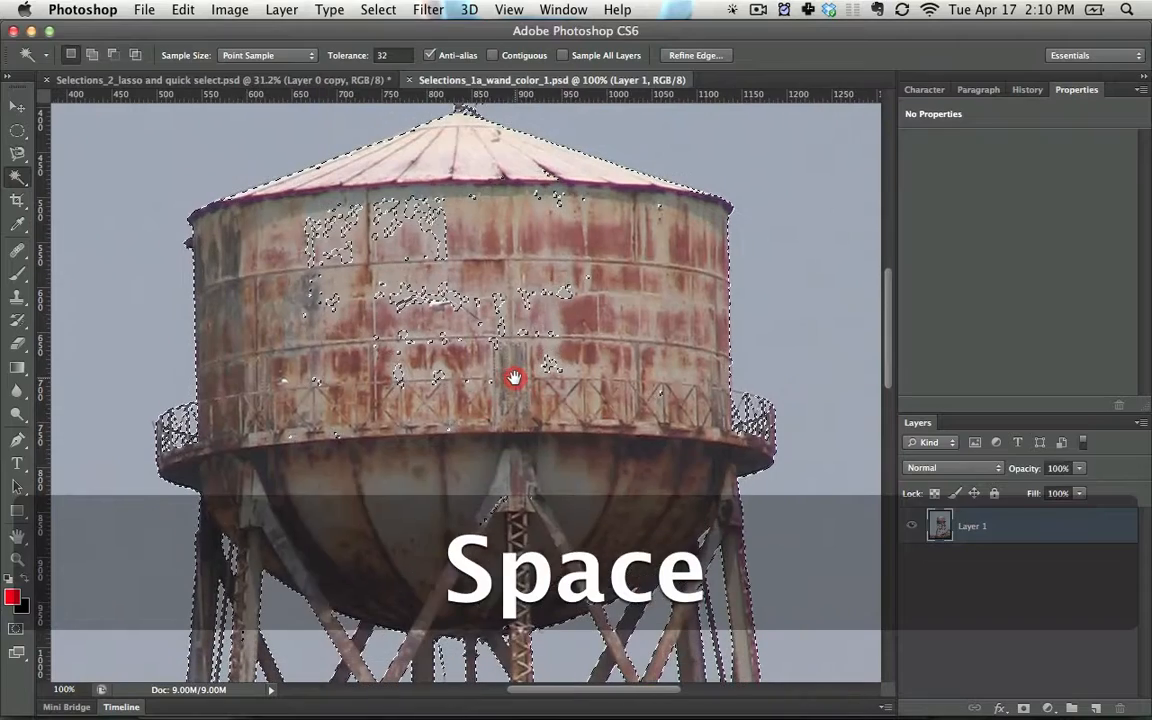
mouse_move(17, 155)
mouse_down()
mouse_move(72, 163)
mouse_move(41, 160)
mouse_move(66, 151)
mouse_up()
click(80, 161)
key(super+z)
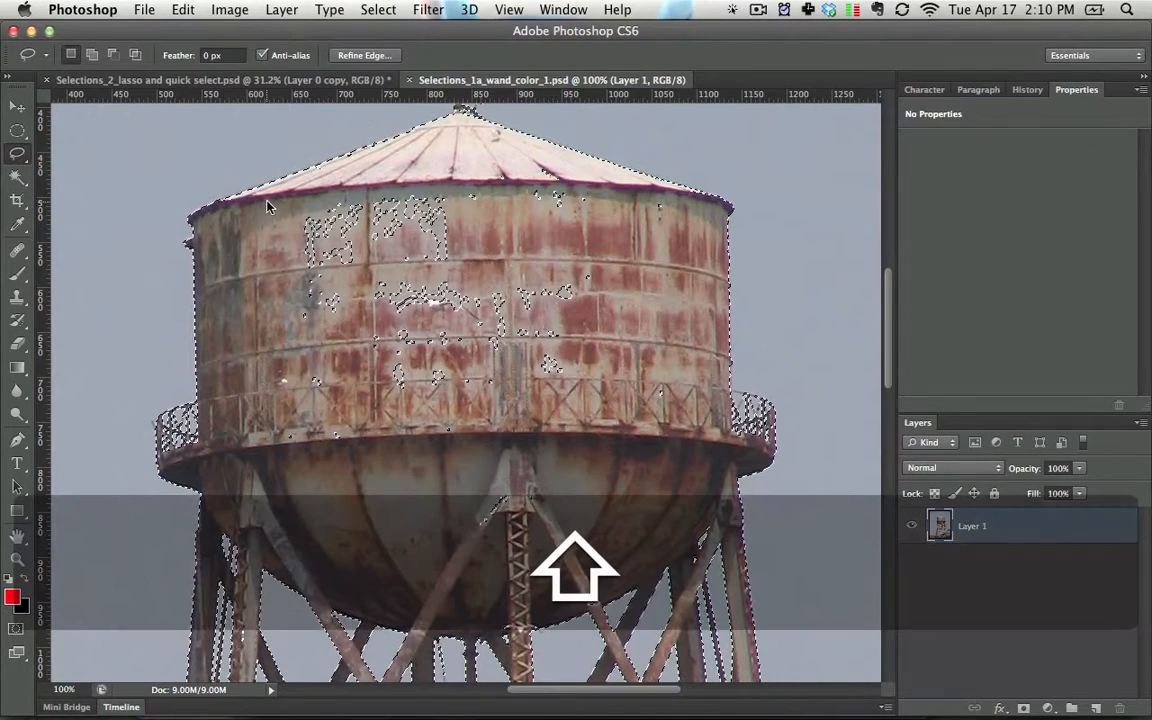
- Try adding a freehand area over the upper part of the tank to the selection, and undo it
mouse_move(250, 196)
mouse_down()
mouse_move(461, 136)
mouse_move(548, 150)
mouse_up()
drag(365, 373, 330, 330)
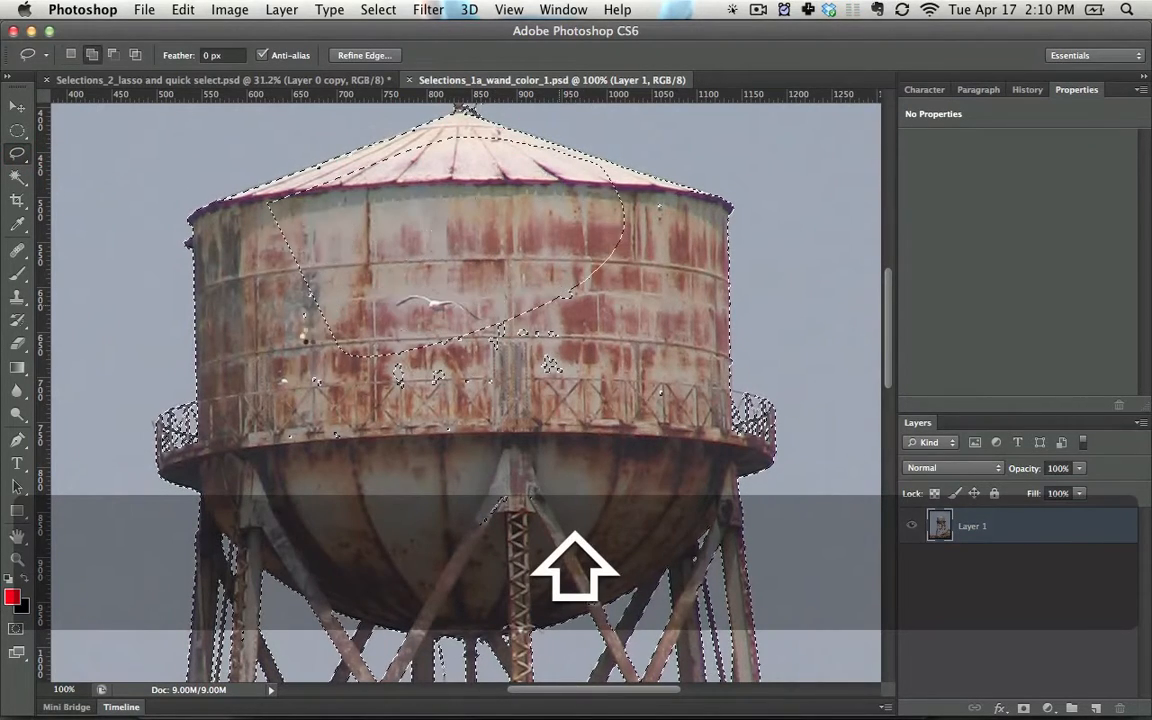
key(super+z)
- Subtract the stray selected patches on the tank with a freehand Lasso loop, and return to the Magic Wand tool
drag(404, 161, 411, 164)
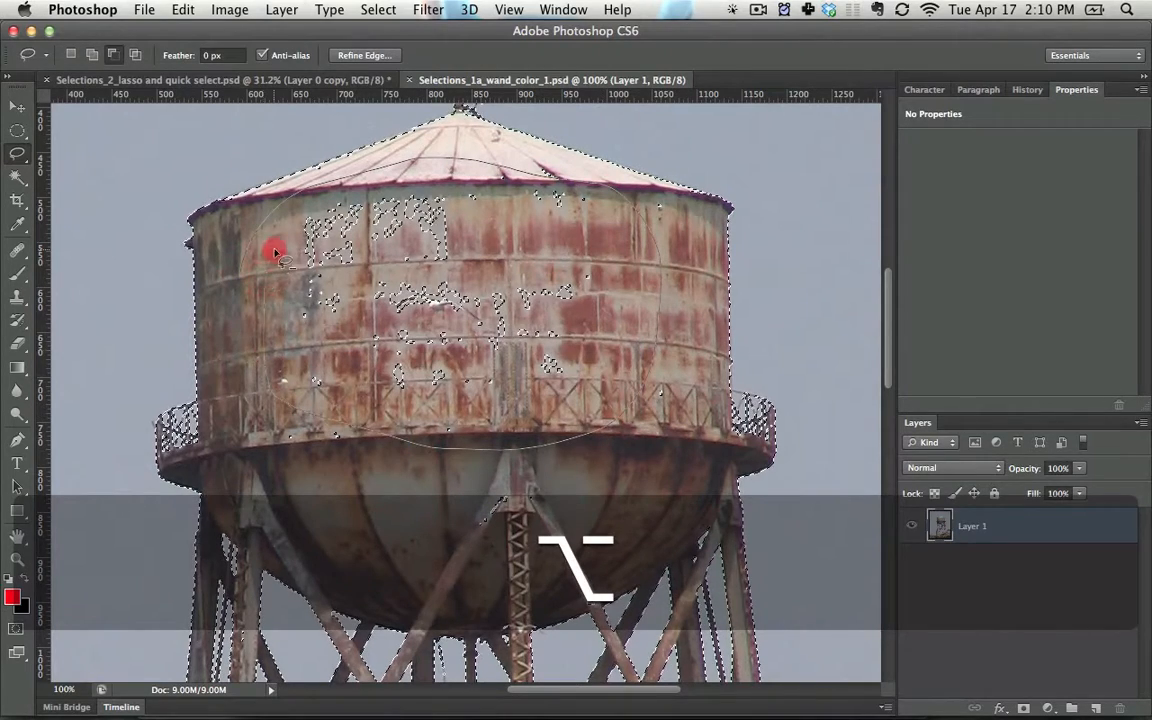
drag(275, 251, 278, 265)
click(16, 178)
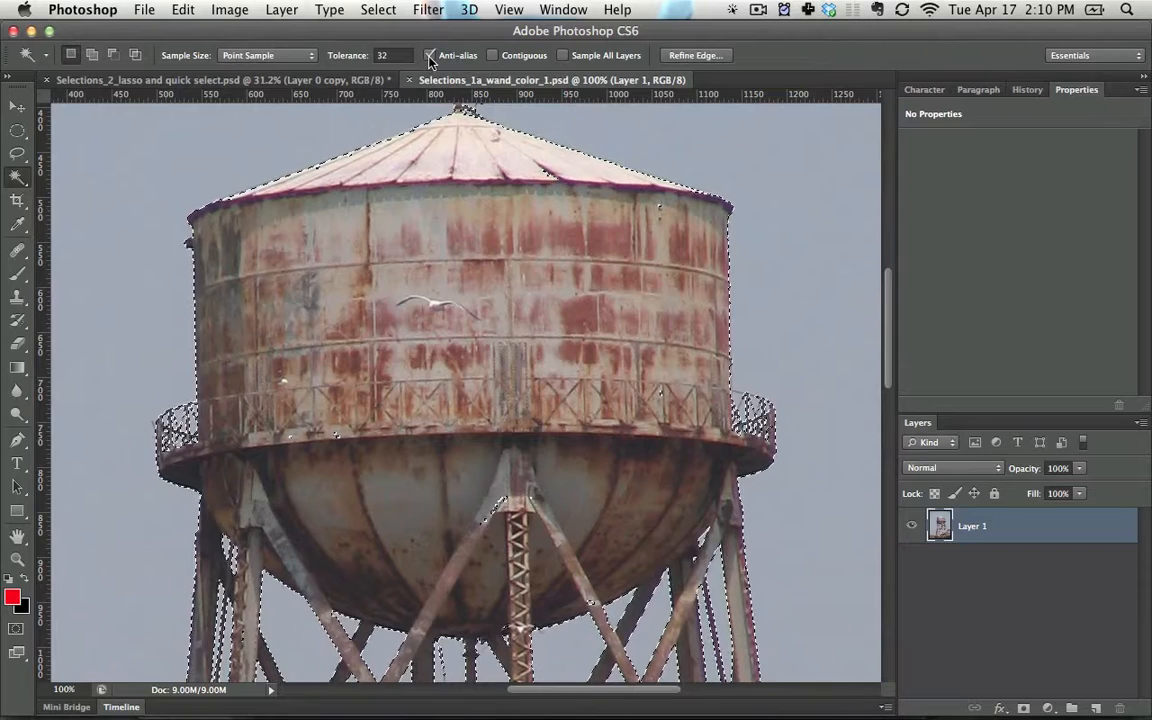
- Review the Magic Wand's Sample Size choices while keeping Point Sample, and fit the whole water tower image in view
click(290, 55)
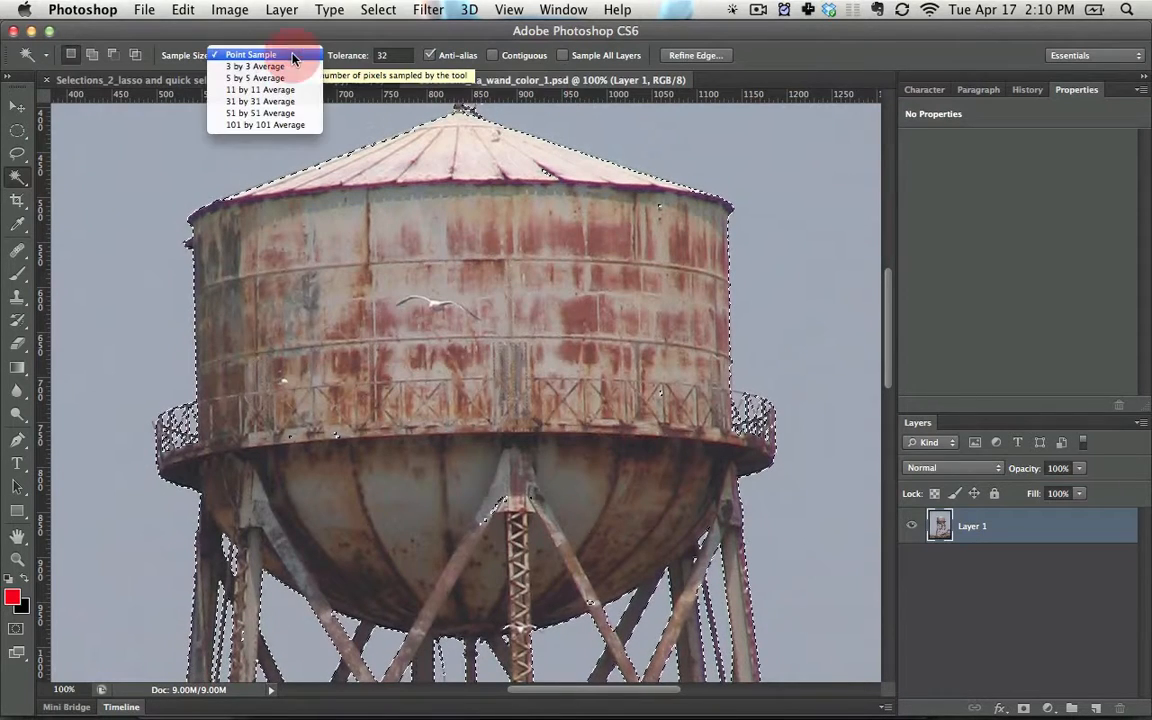
click(292, 57)
click(268, 55)
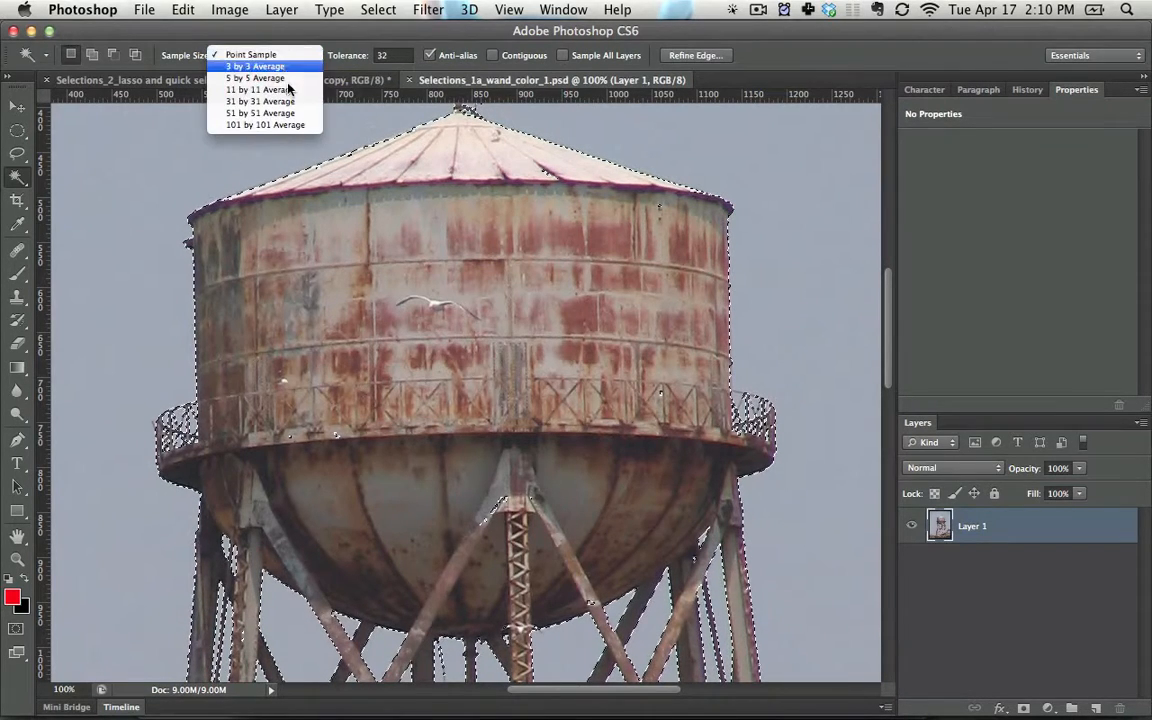
click(298, 54)
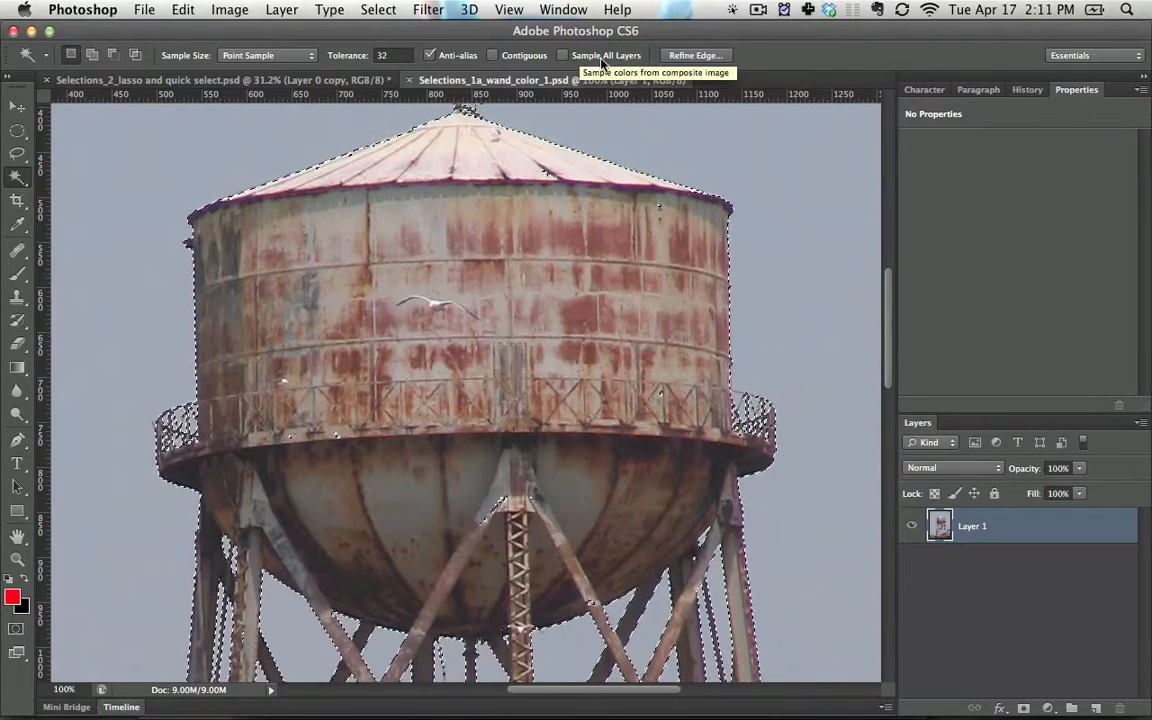
key(super+0)
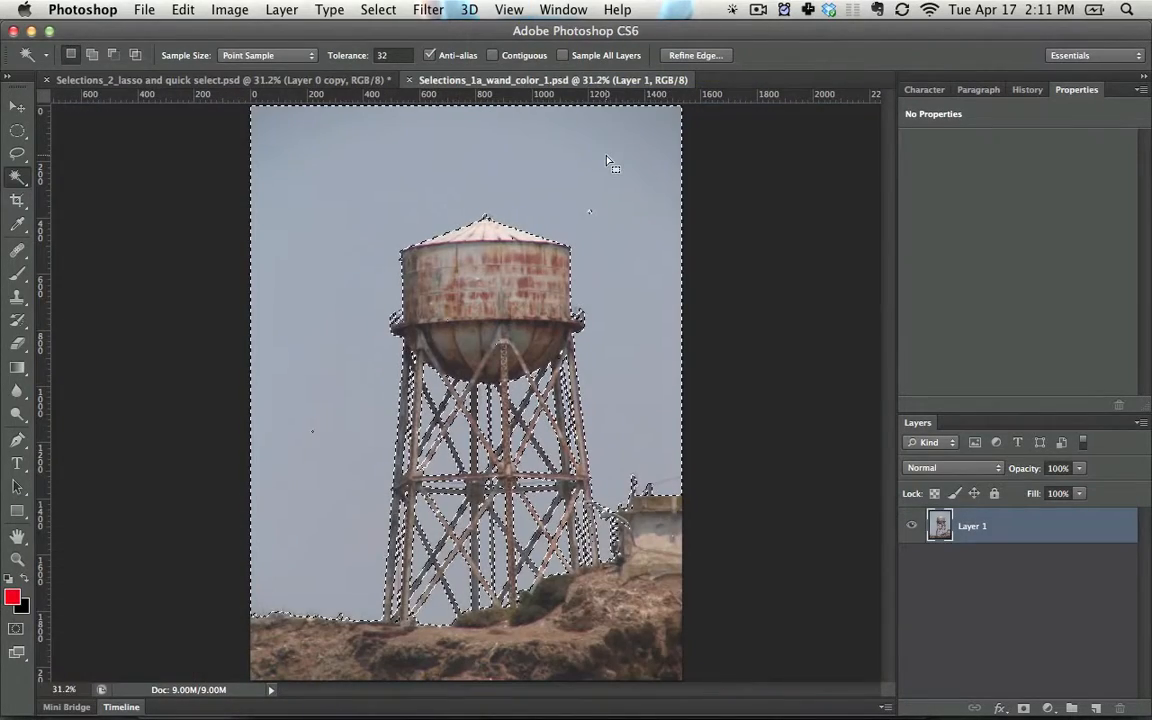
- In Selections_2_lasso and quick select.psd, select the statue's white areas with the Magic Wand and add the shaded face tones
click(240, 82)
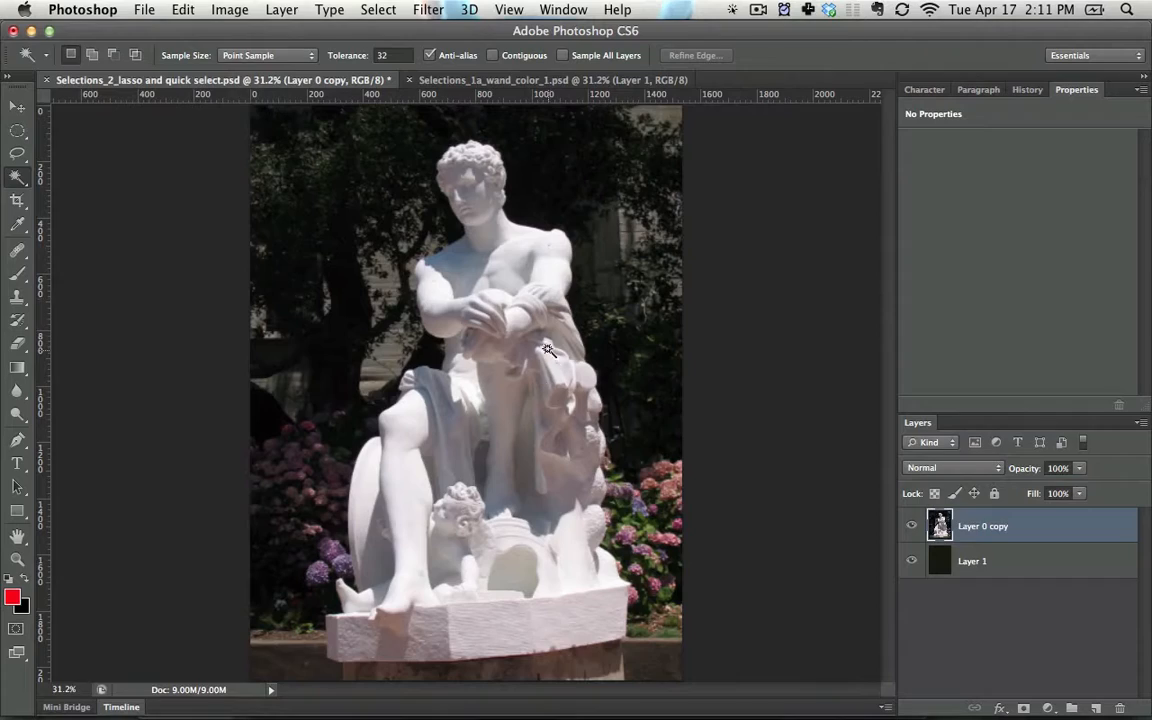
click(490, 238)
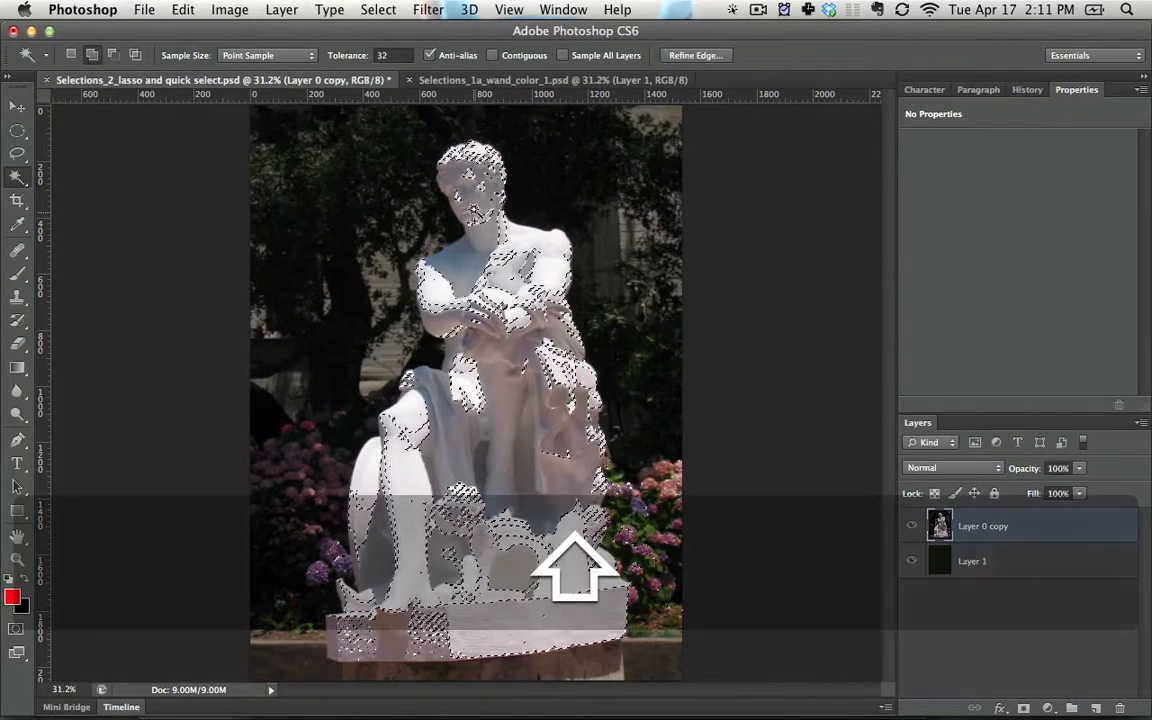
shift+click(468, 175)
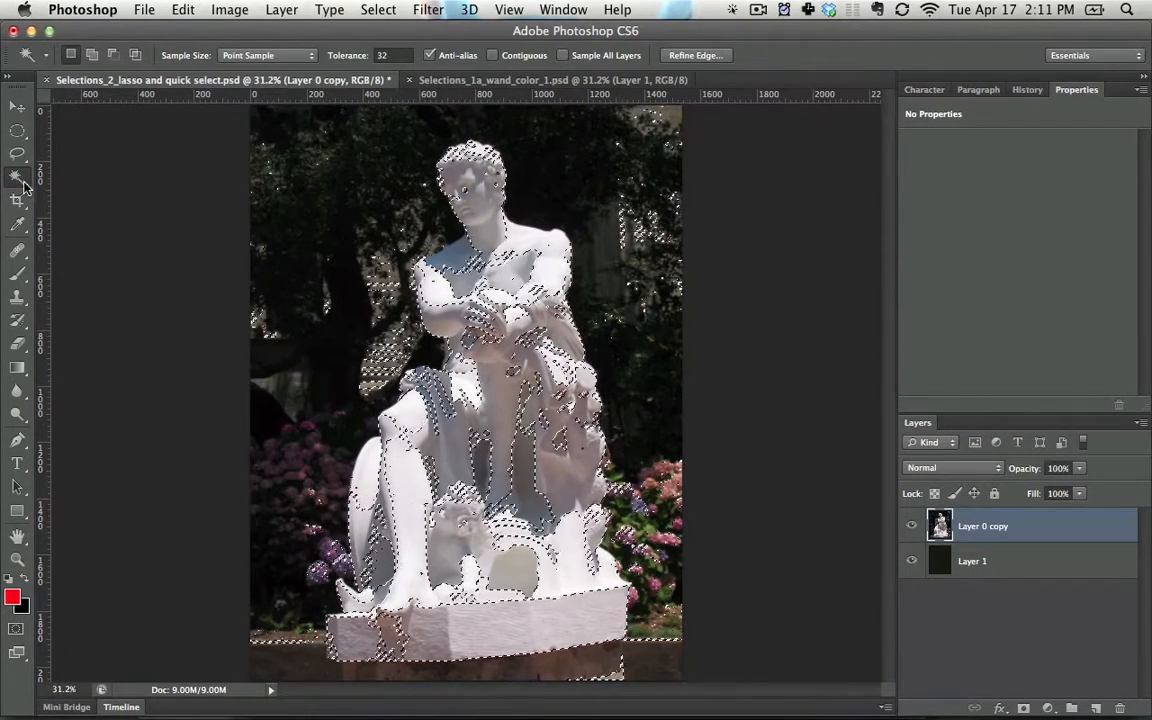
- Switch from the Magic Wand to the Quick Selection tool and clear the statue selection
click(20, 177)
click(62, 174)
click(432, 178)
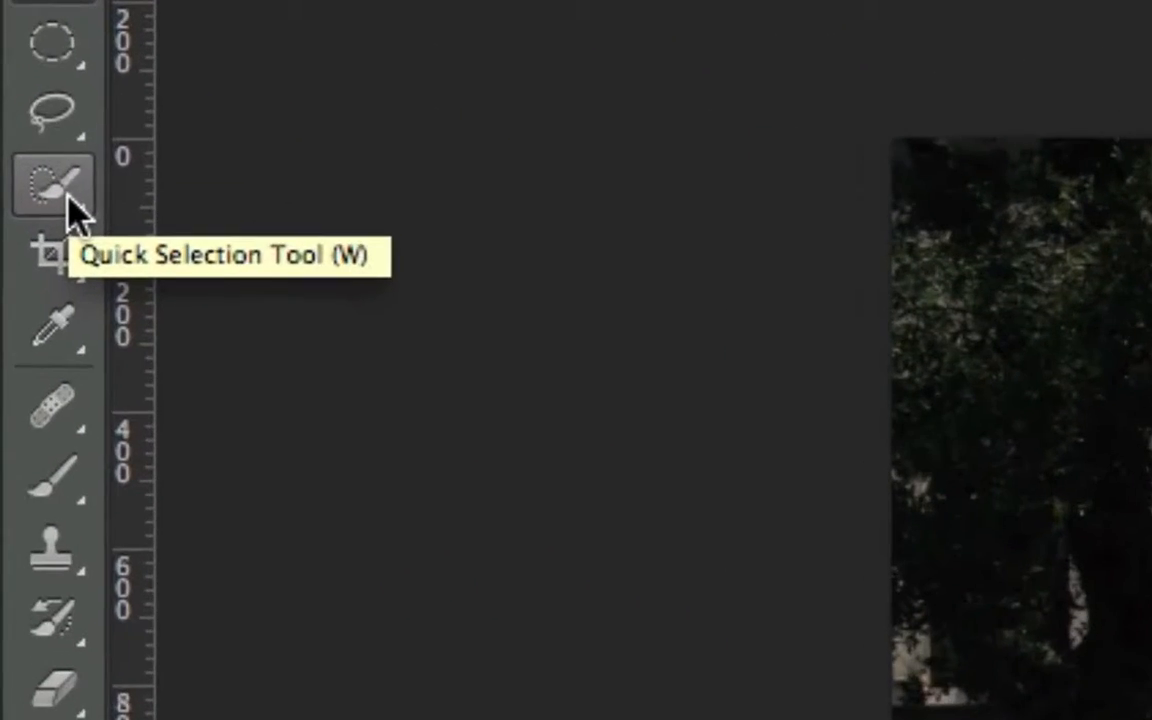
click(68, 196)
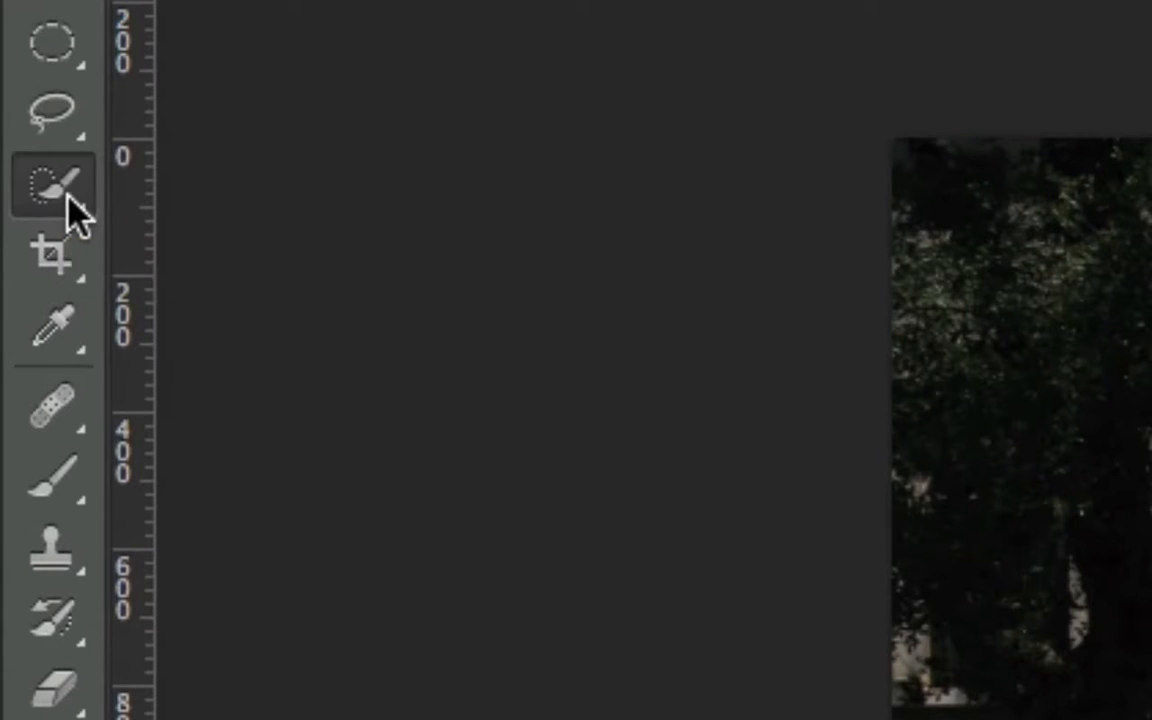
click(68, 195)
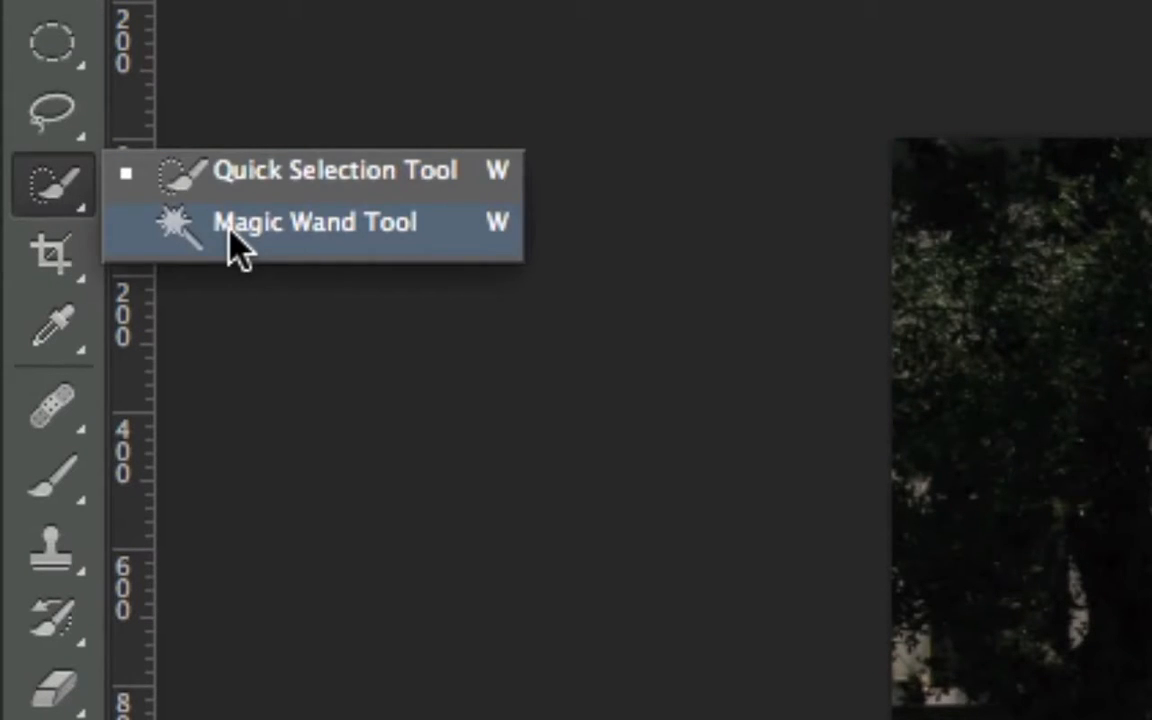
click(66, 180)
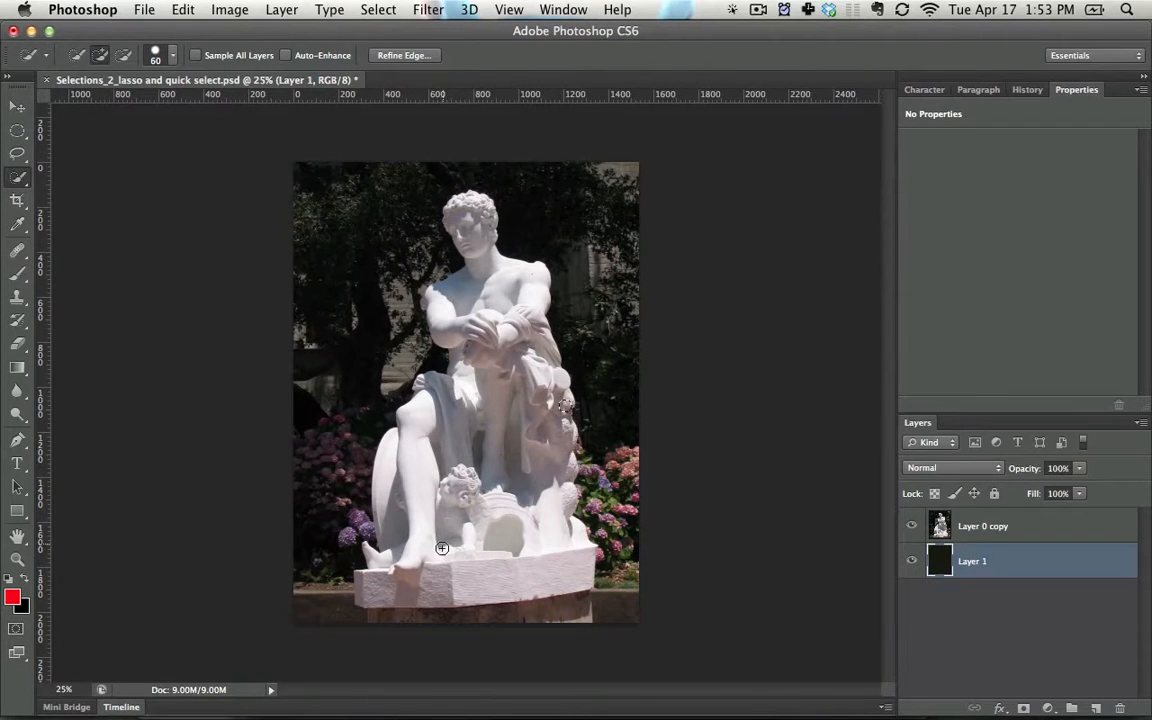
- Make Layer 0 copy active and brush over the statue's torso and draped middle with the Quick Selection tool at size 60
key(super+a)
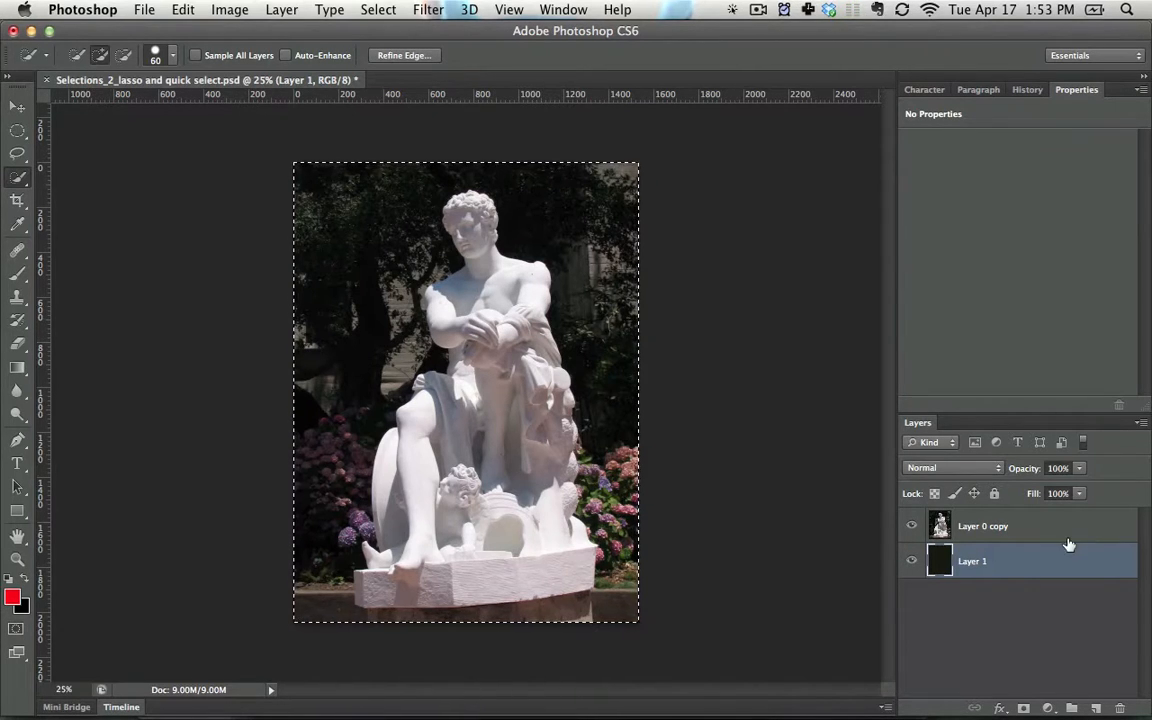
key(super+z)
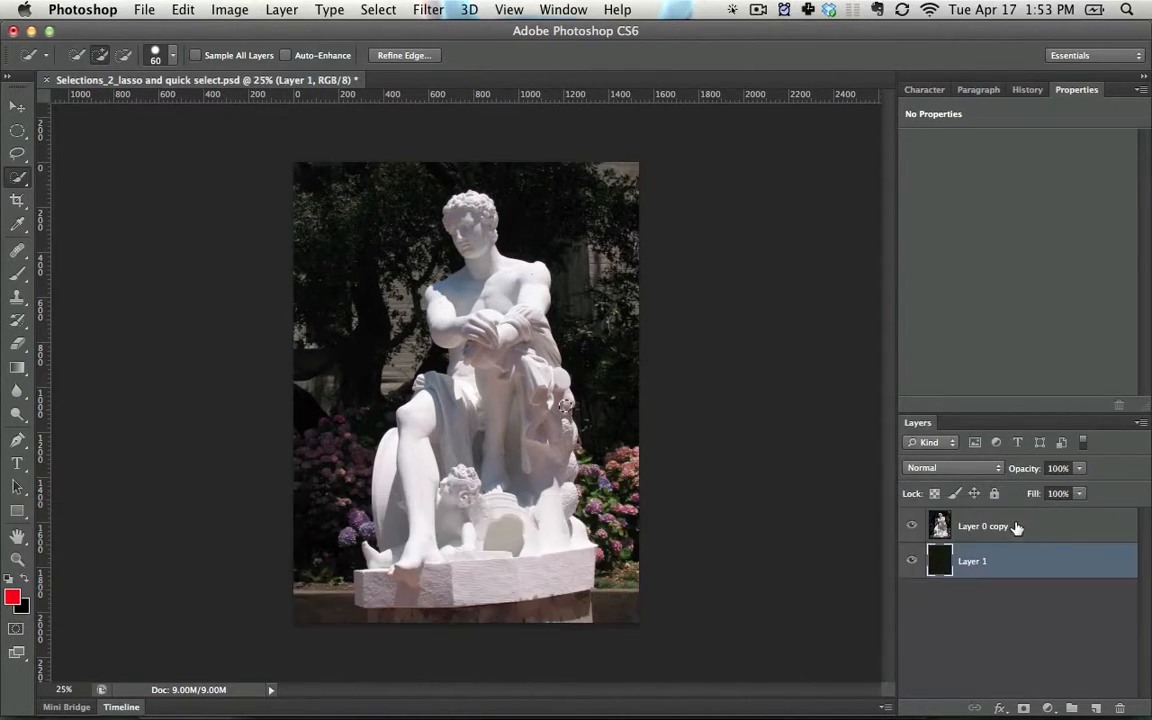
click(1016, 527)
mouse_move(474, 394)
mouse_down()
mouse_move(430, 445)
mouse_move(435, 300)
mouse_move(455, 255)
mouse_move(488, 286)
mouse_up()
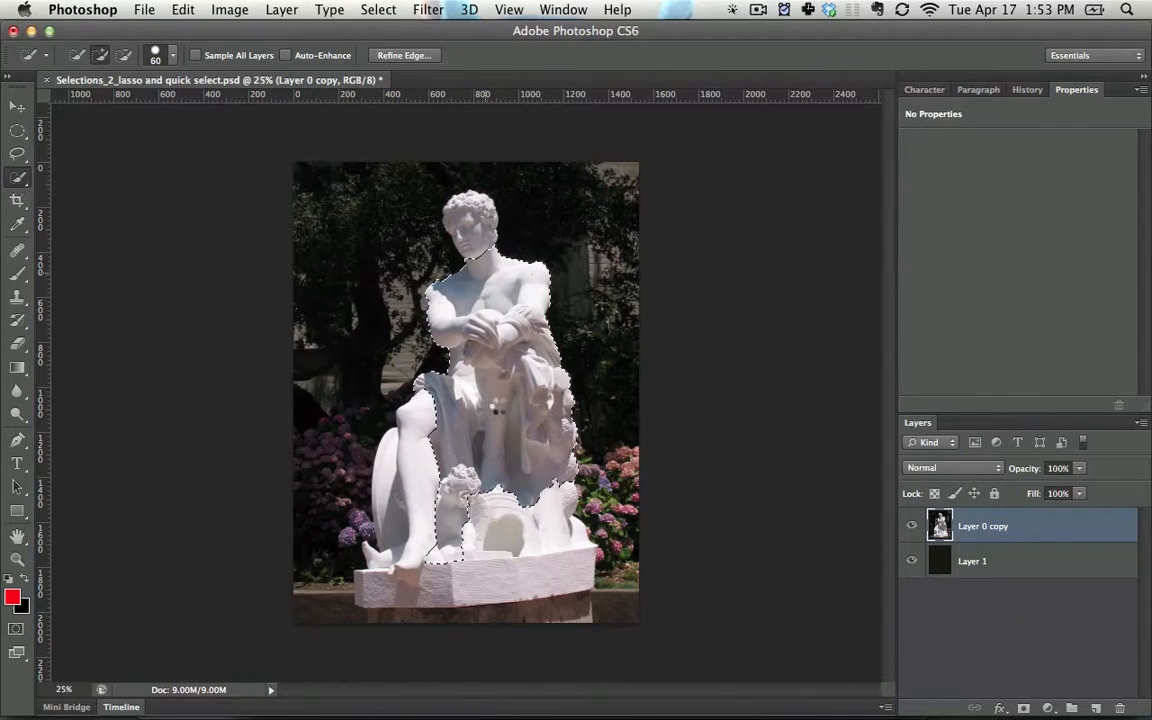
- Enlarge the Quick Selection brush and extend the selection over the statue's legs, cherub and white base
key(bracketright)
key(bracketright)
key(bracketright)
key(bracketright)
key(bracketright)
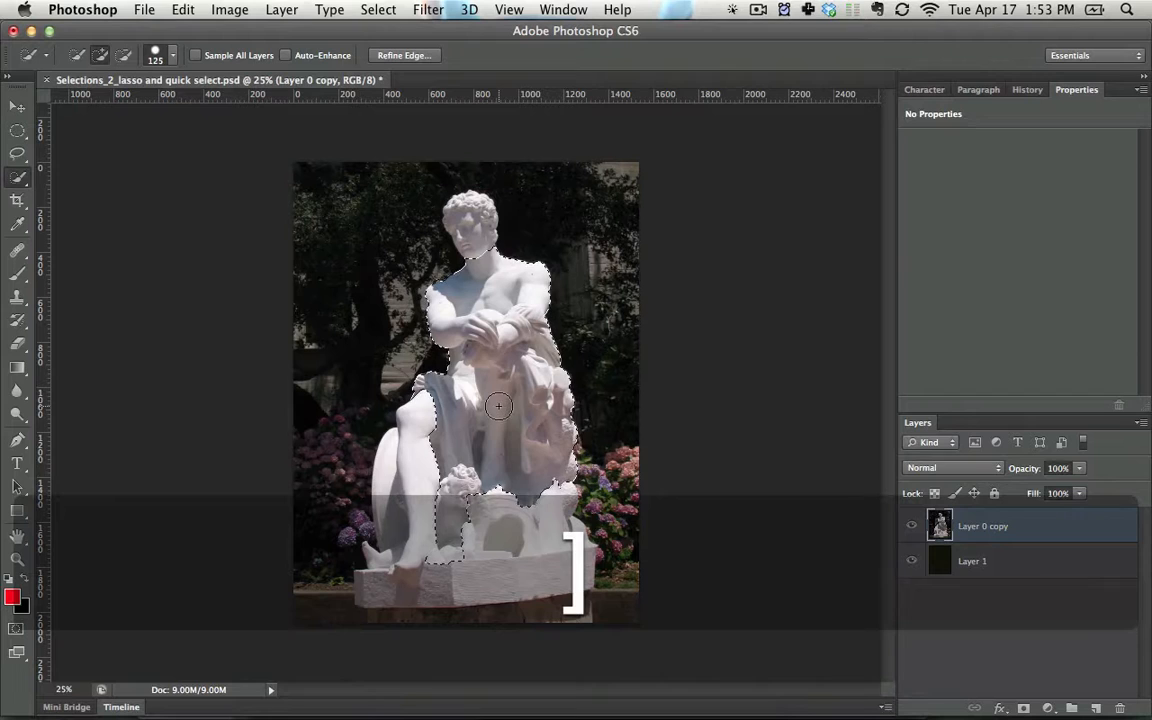
key(bracketright)
key(bracketright)
key(bracketright)
mouse_move(460, 400)
mouse_down()
mouse_move(415, 450)
mouse_move(433, 510)
mouse_move(411, 566)
mouse_move(521, 541)
mouse_up()
- Set the Quick Selection brush size to 80 and add the statue's face and head to the selection
key(bracketleft)
key(bracketleft)
key(bracketleft)
key(bracketleft)
key(bracketleft)
key(bracketleft)
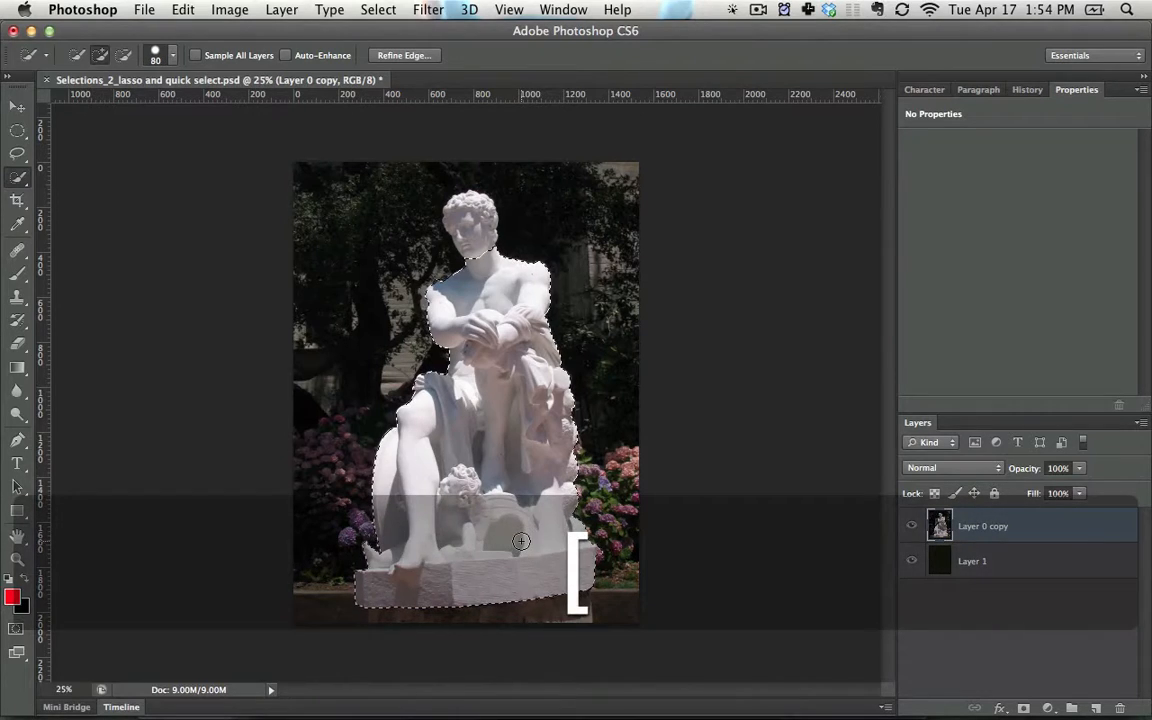
key(super+equal)
key(super+equal)
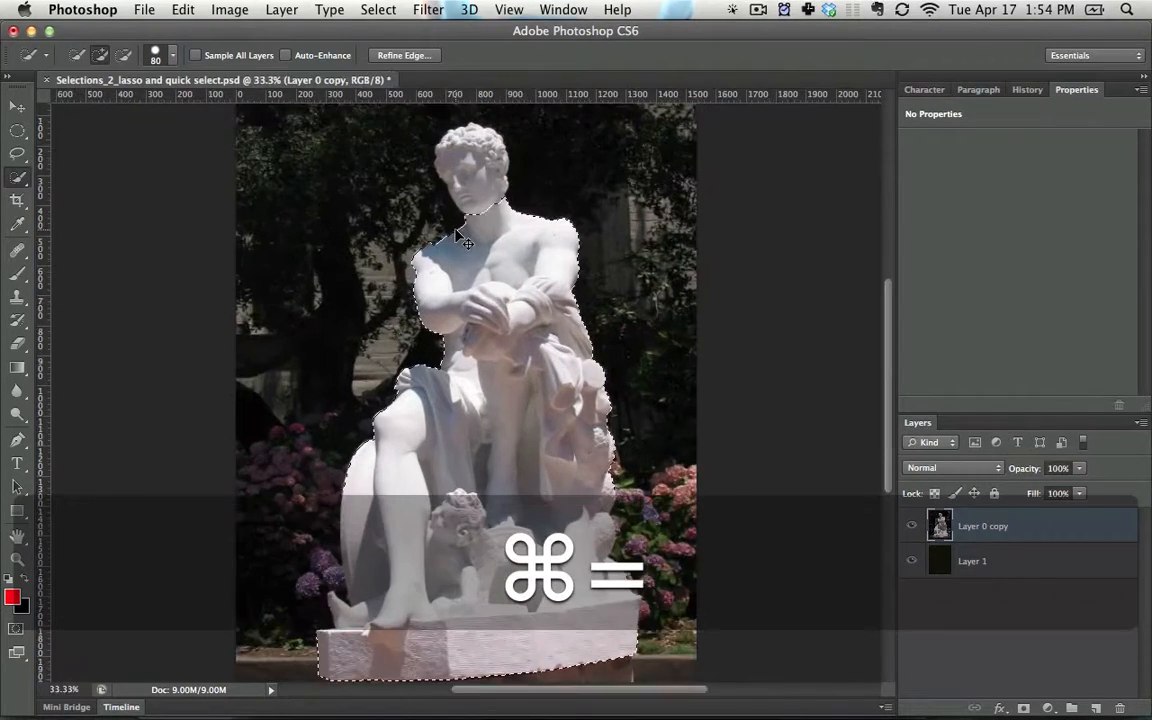
key(space)
key(super+equal)
key(super+equal)
key(super+equal)
key(super+equal)
key(super+equal)
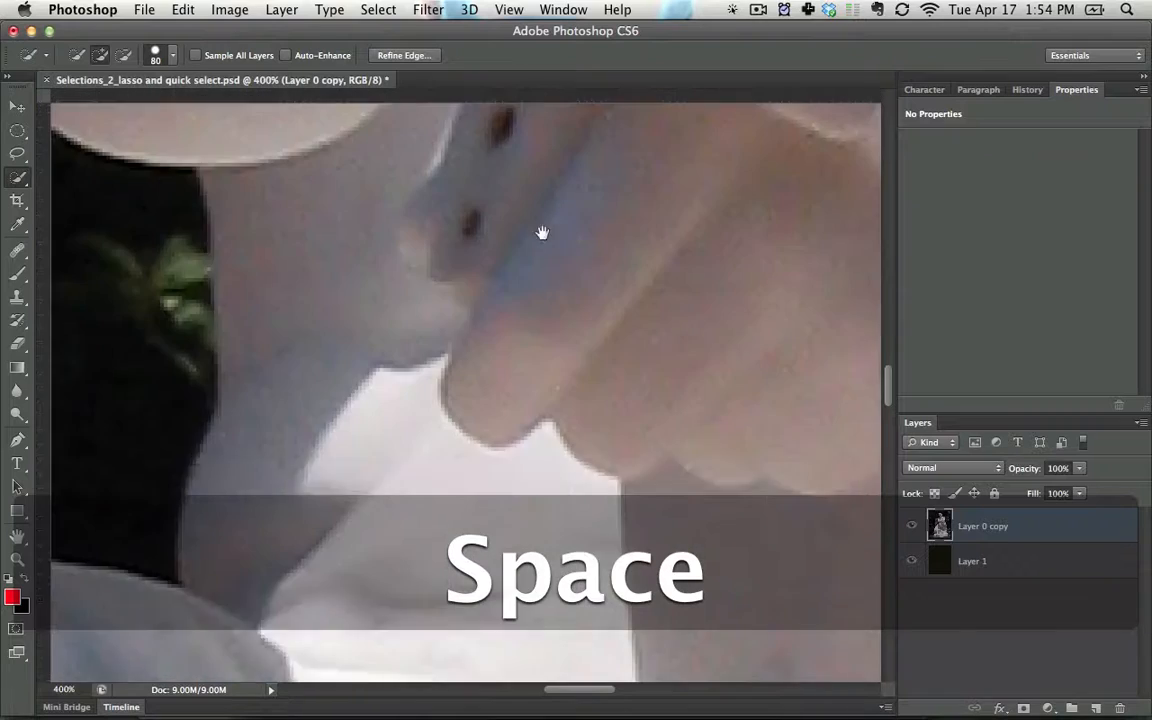
mouse_move(542, 234)
mouse_down()
mouse_move(550, 381)
mouse_move(468, 663)
mouse_move(565, 344)
mouse_move(370, 391)
mouse_up()
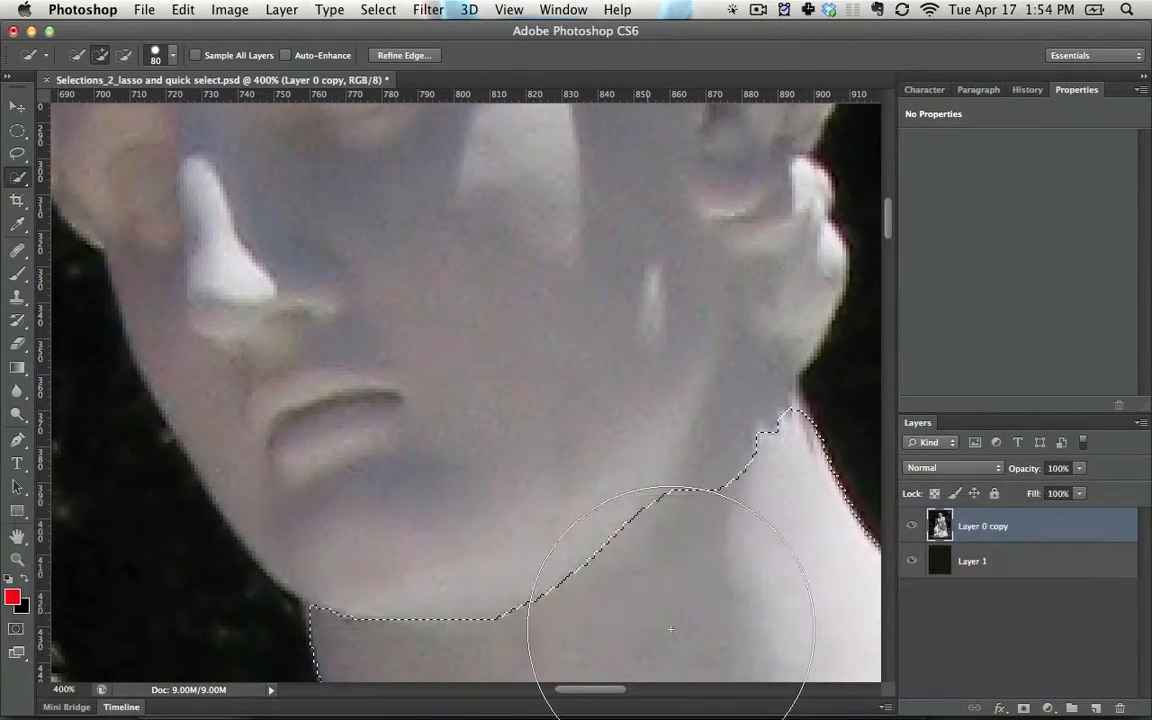
drag(578, 488, 502, 369)
- Brush the dark pedestal beneath the statue's white base into the selection with the Quick Selection tool
key(super+minus)
key(super+minus)
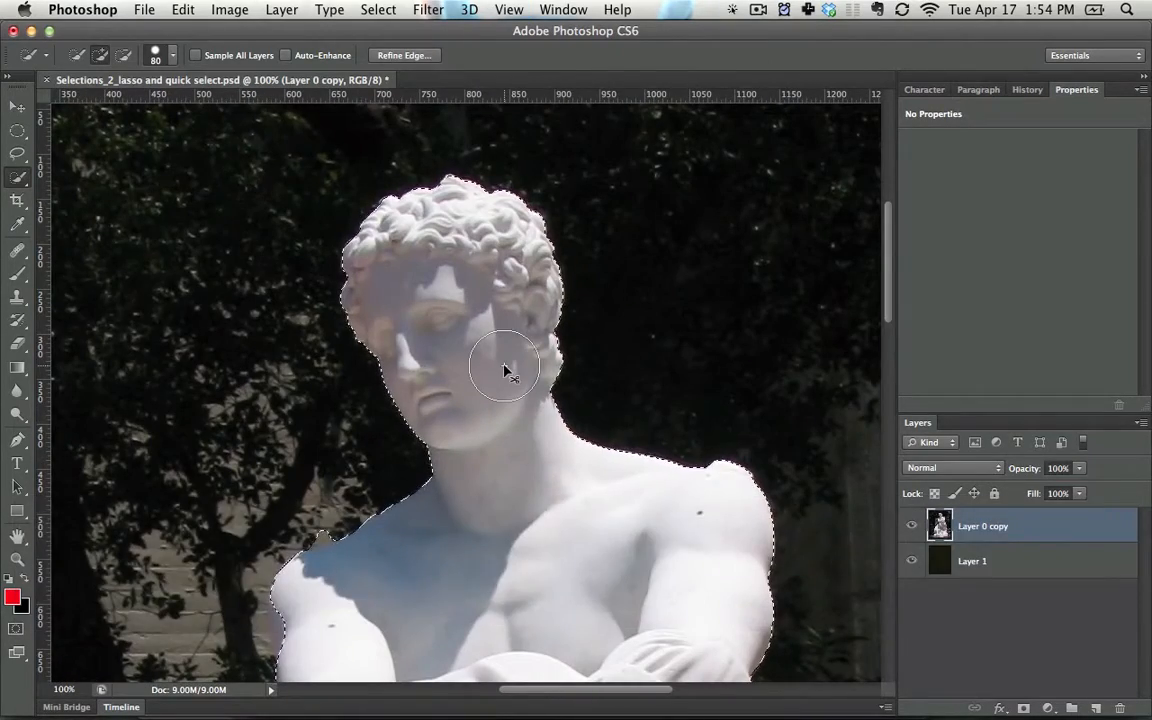
key(super+minus)
key(super+minus)
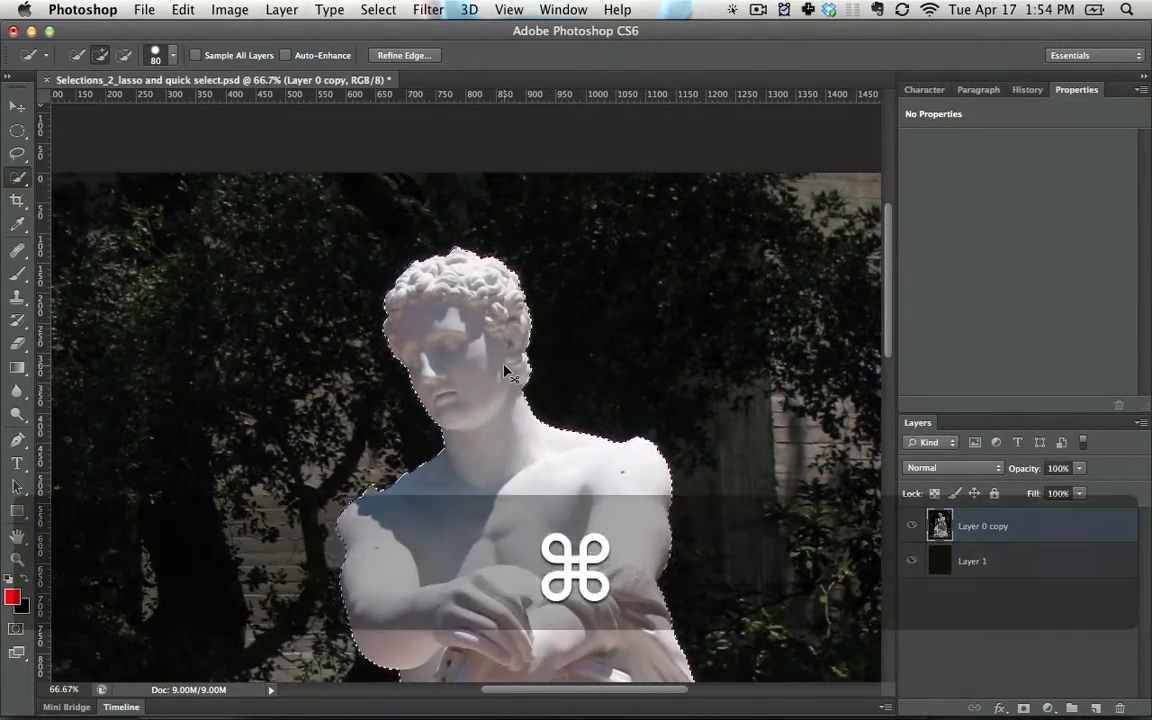
key(super+minus)
key(space)
drag(509, 364, 440, 180)
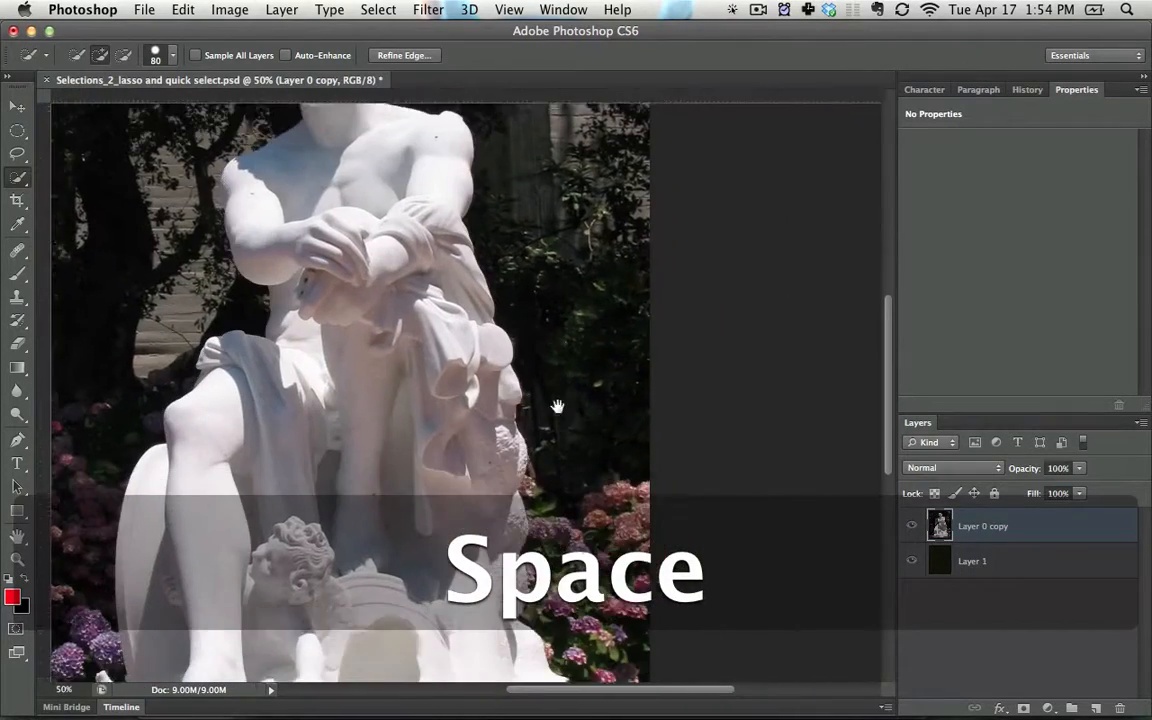
drag(558, 420, 550, 200)
mouse_move(550, 373)
mouse_down()
mouse_move(396, 409)
mouse_move(442, 381)
mouse_move(406, 399)
mouse_up()
- Subtract the dark pedestal beneath the white base from the selection with the Quick Selection tool at size 80
key(alt)
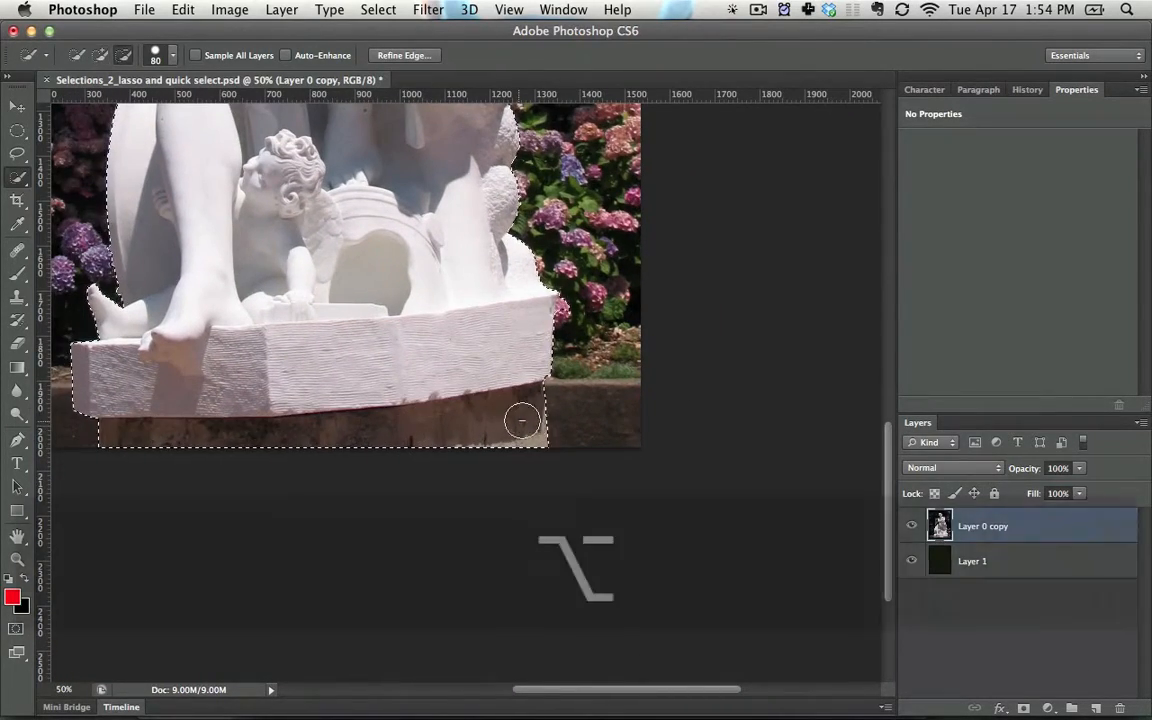
mouse_move(525, 417)
mouse_down()
mouse_move(586, 417)
mouse_move(502, 436)
mouse_up()
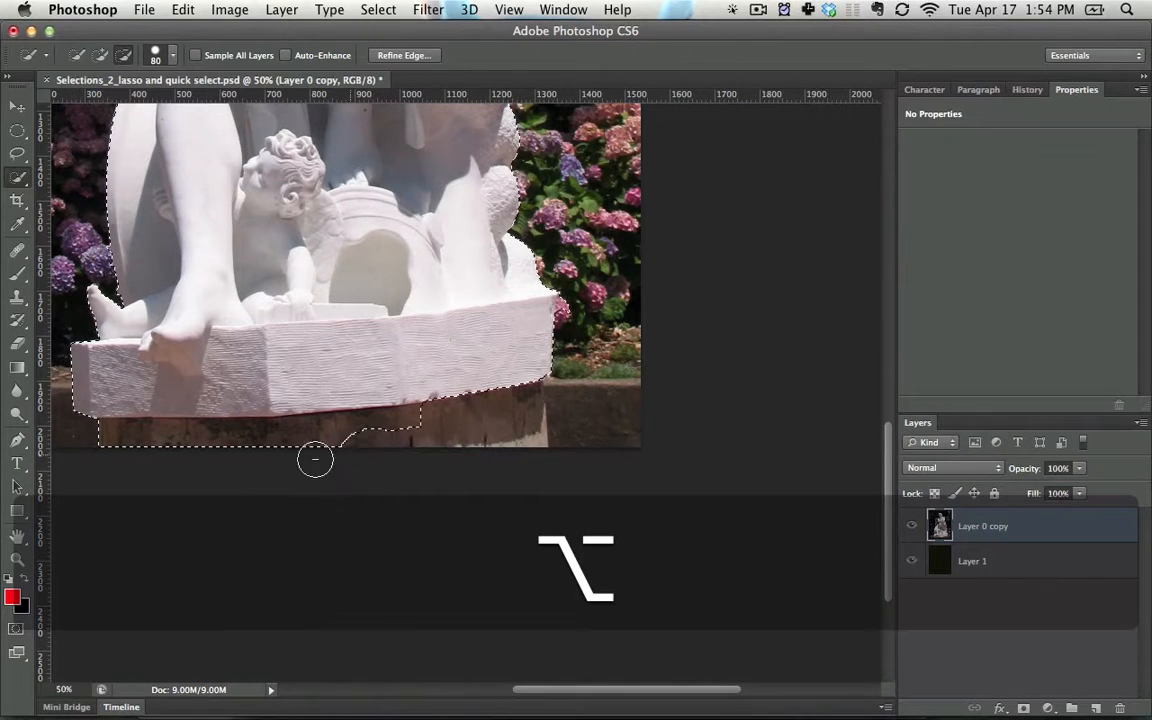
drag(179, 456, 86, 451)
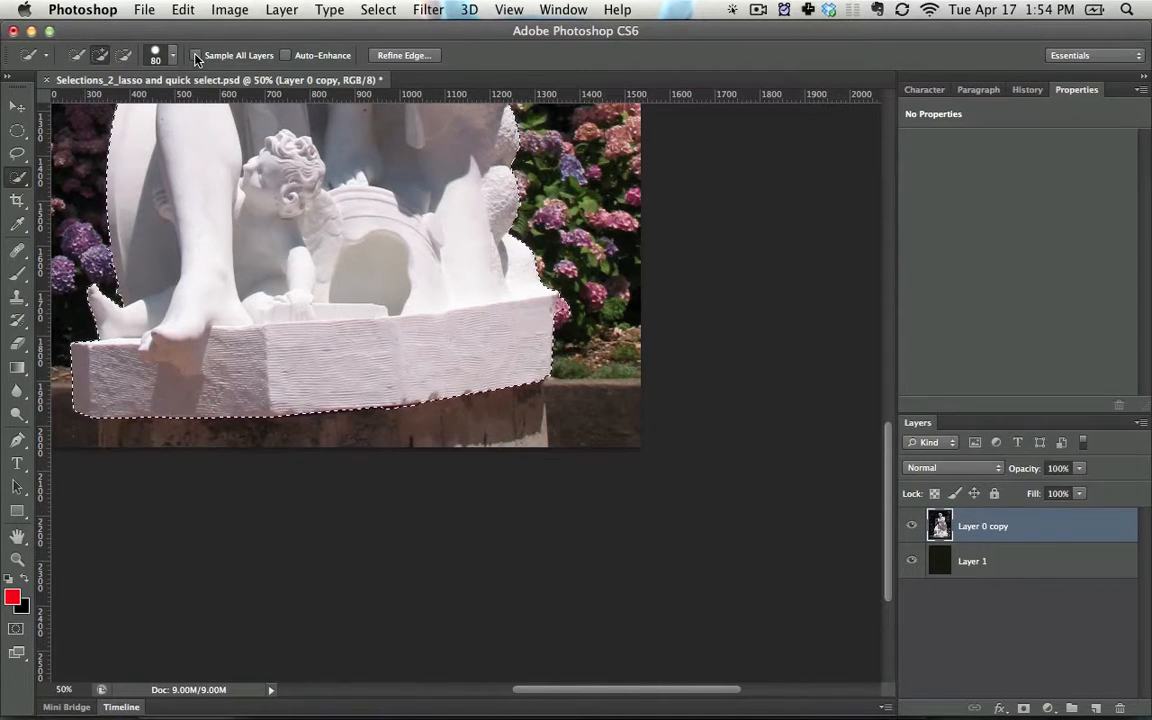
- Review the Quick Selection brush's size, hardness, spacing and pen pressure options
click(157, 53)
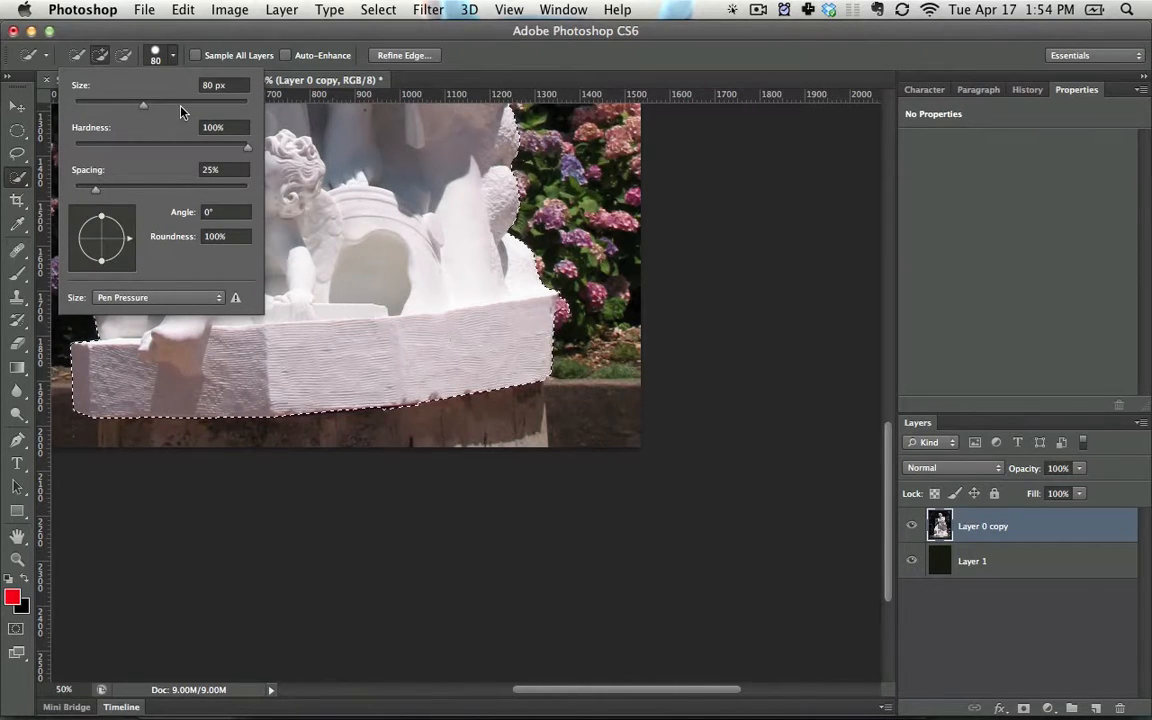
click(177, 58)
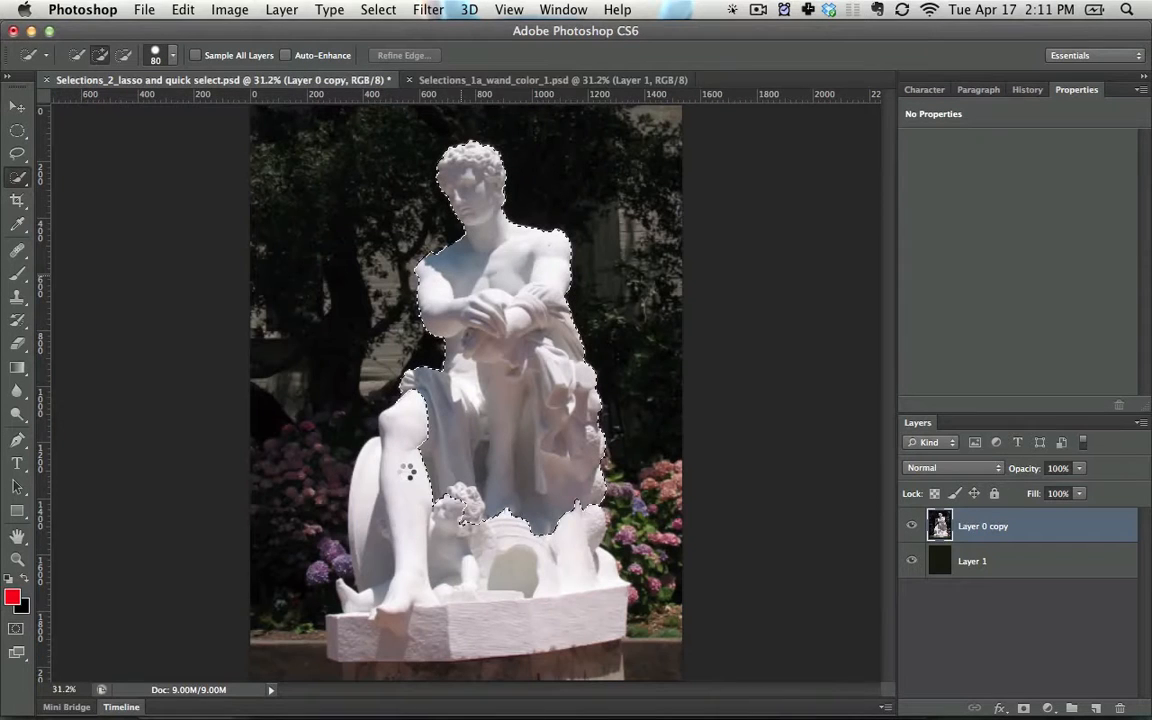
- Extend the statue selection over the lower leg, cherub and white base with the Quick Selection tool at size 80, and open Refine Edge
click(442, 468)
click(447, 517)
mouse_move(447, 517)
mouse_down()
mouse_move(404, 599)
mouse_move(522, 589)
mouse_move(586, 599)
mouse_up()
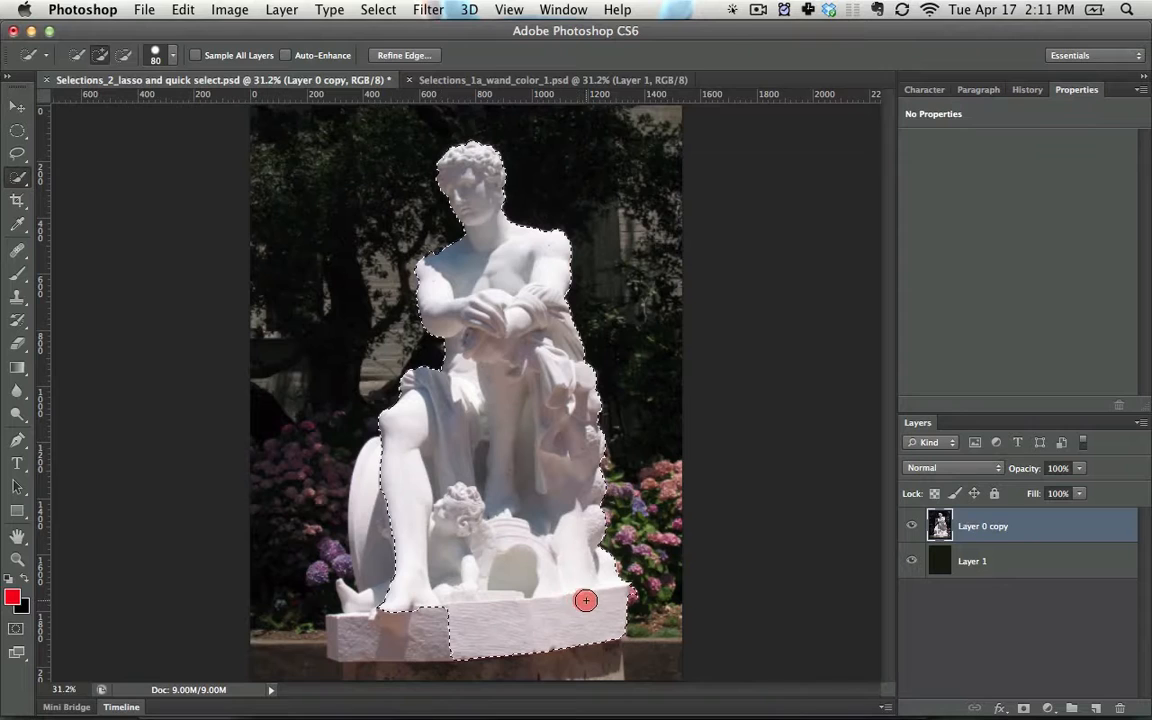
click(401, 55)
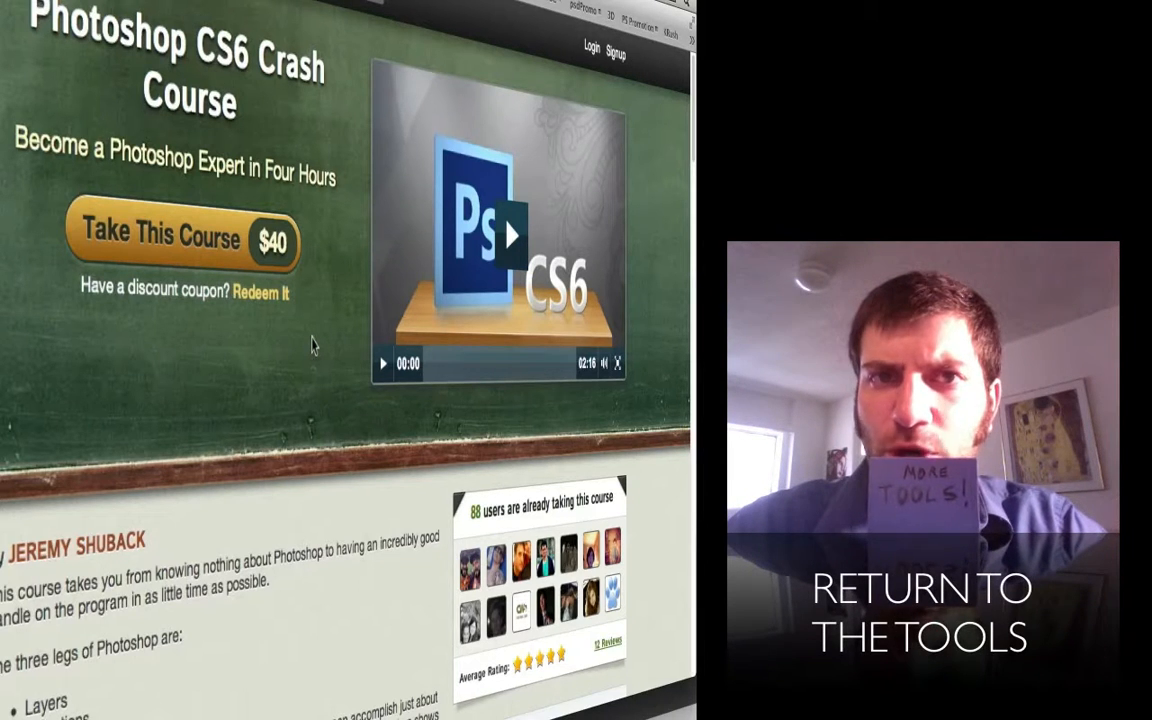
scroll(312, 345, down, 5)
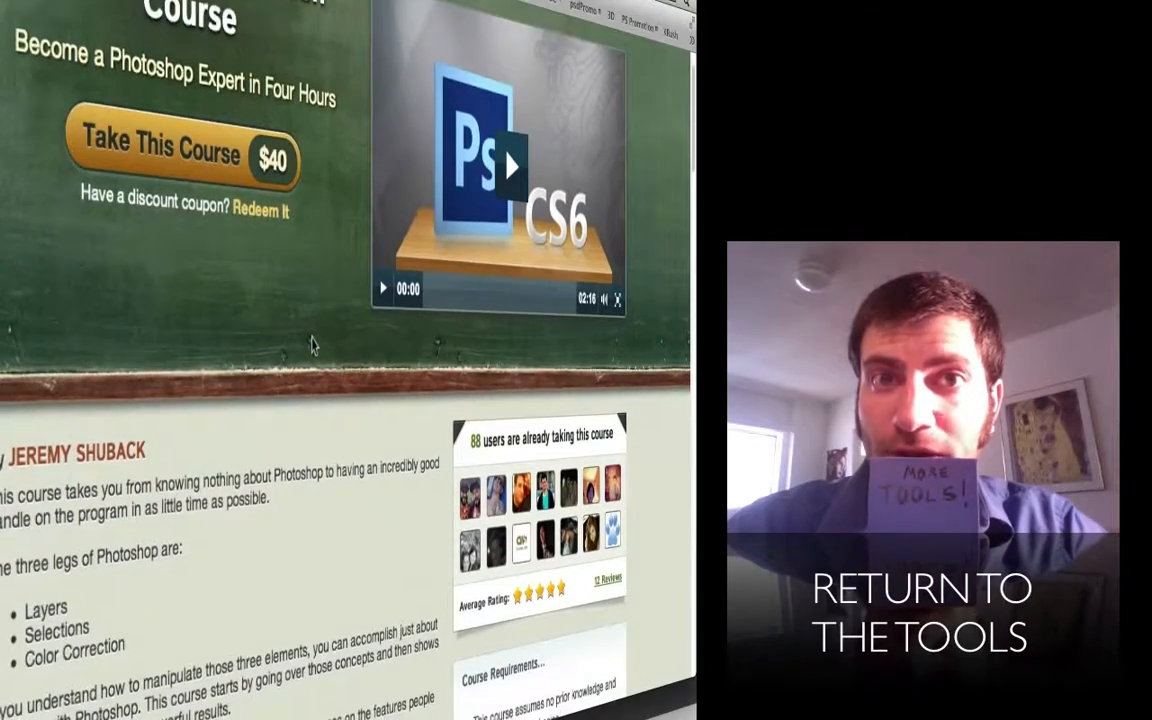
scroll(312, 345, down, 8)
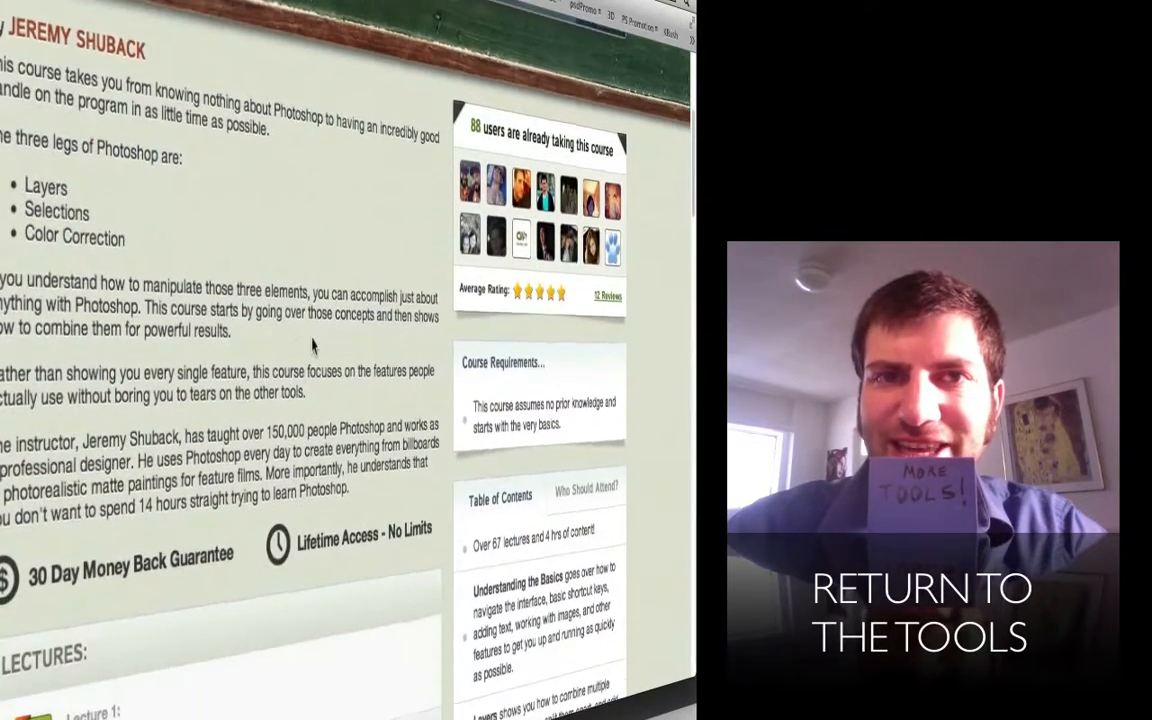